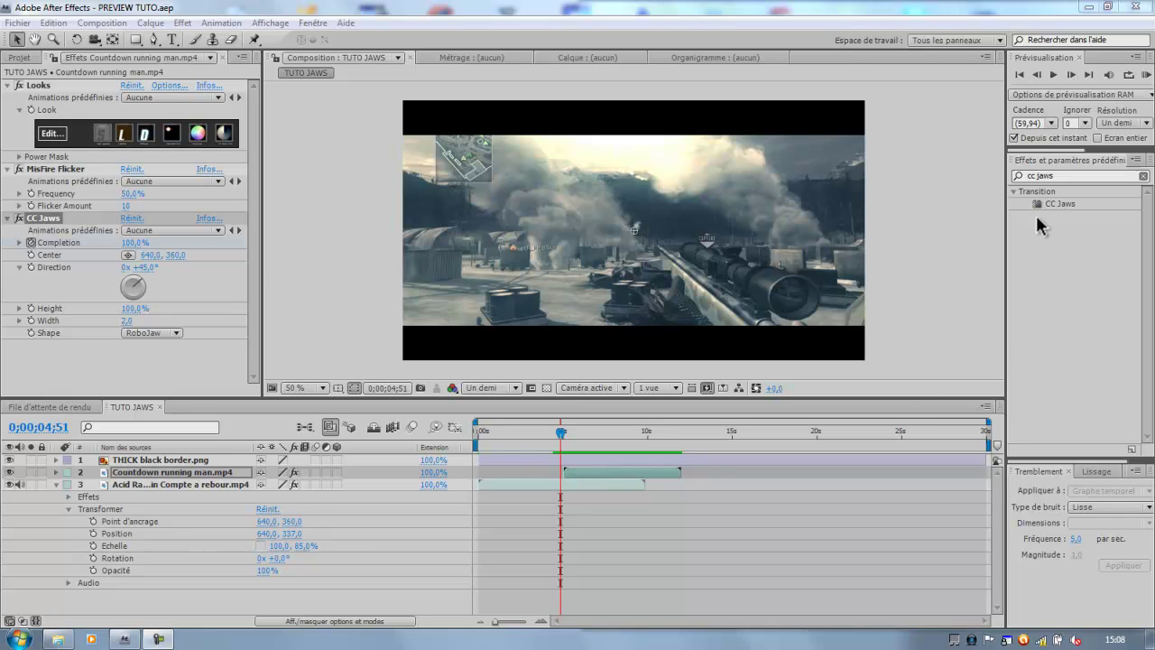
Preview the existing CC Jaws transition in the PREVIEW TUTO project around 0;00;05;38
{"action": "left_click_drag", "start_coordinate": [1073, 178], "coordinate": [1019, 175]}
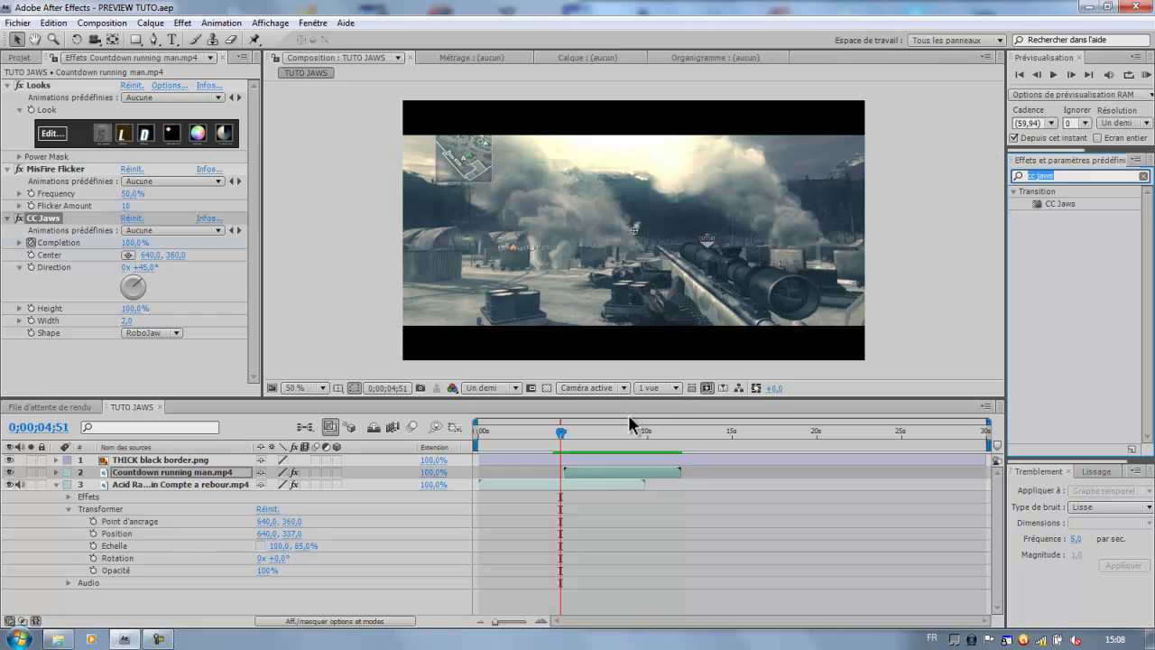
{"action": "left_click", "coordinate": [561, 432]}
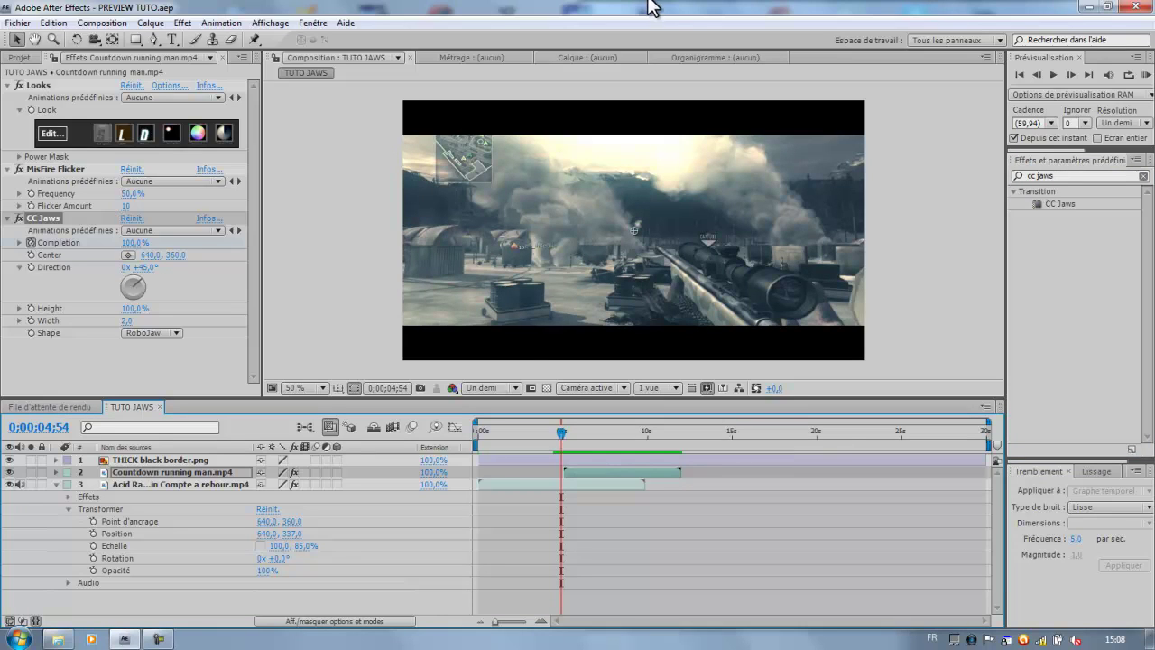
{"action": "left_click", "coordinate": [317, 224]}
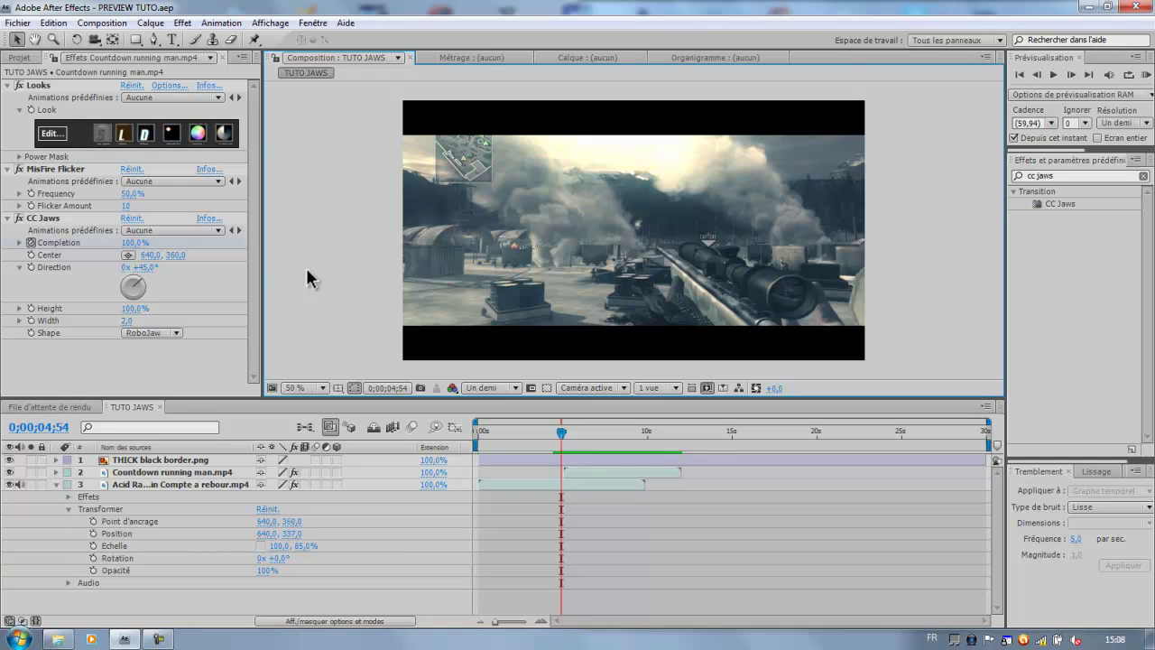
{"action": "key", "text": "KP_0"}
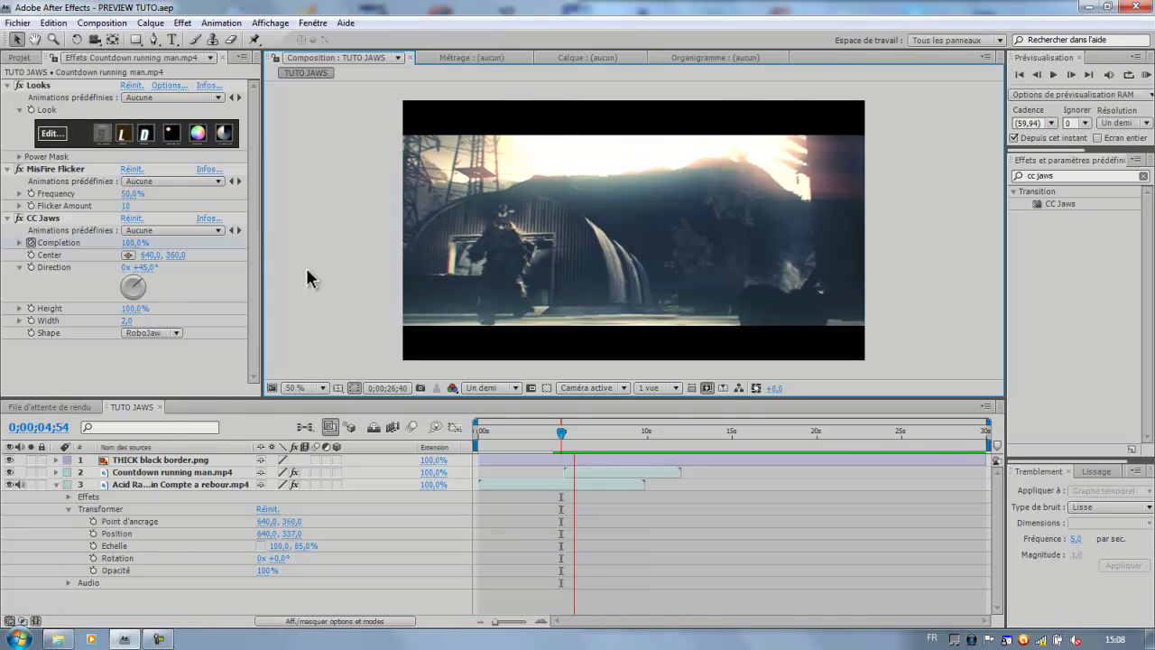
{"action": "key", "text": "space"}
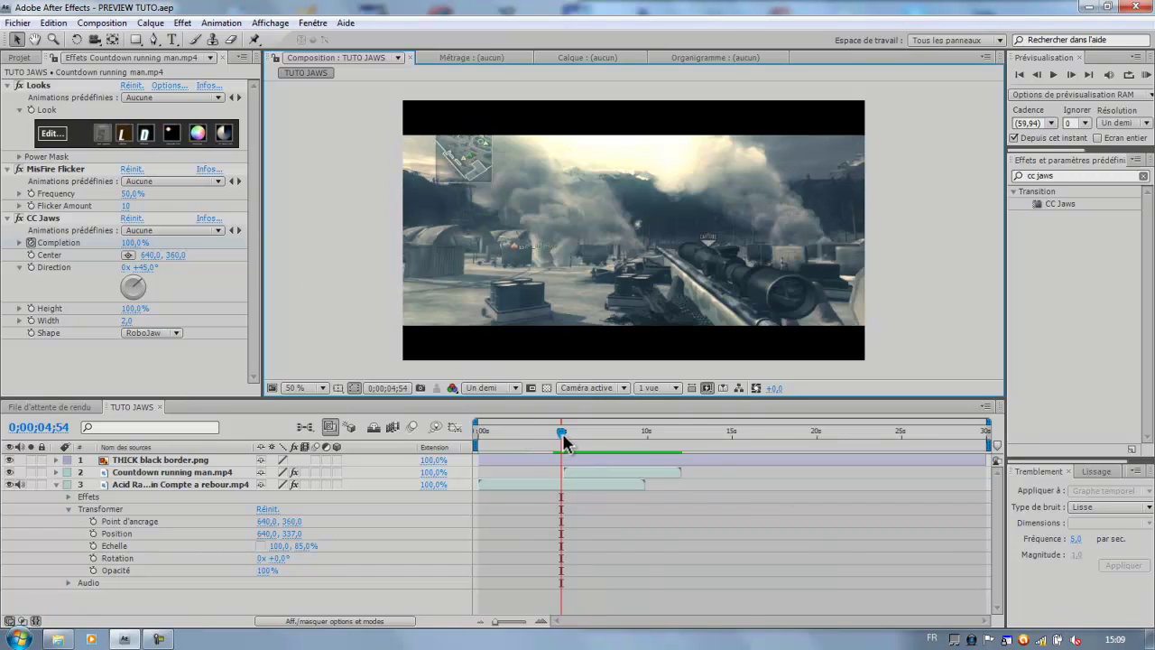
{"action": "mouse_move", "coordinate": [563, 440]}
{"action": "left_mouse_down"}
{"action": "mouse_move", "coordinate": [571, 435]}
{"action": "mouse_move", "coordinate": [561, 434]}
{"action": "left_mouse_up"}
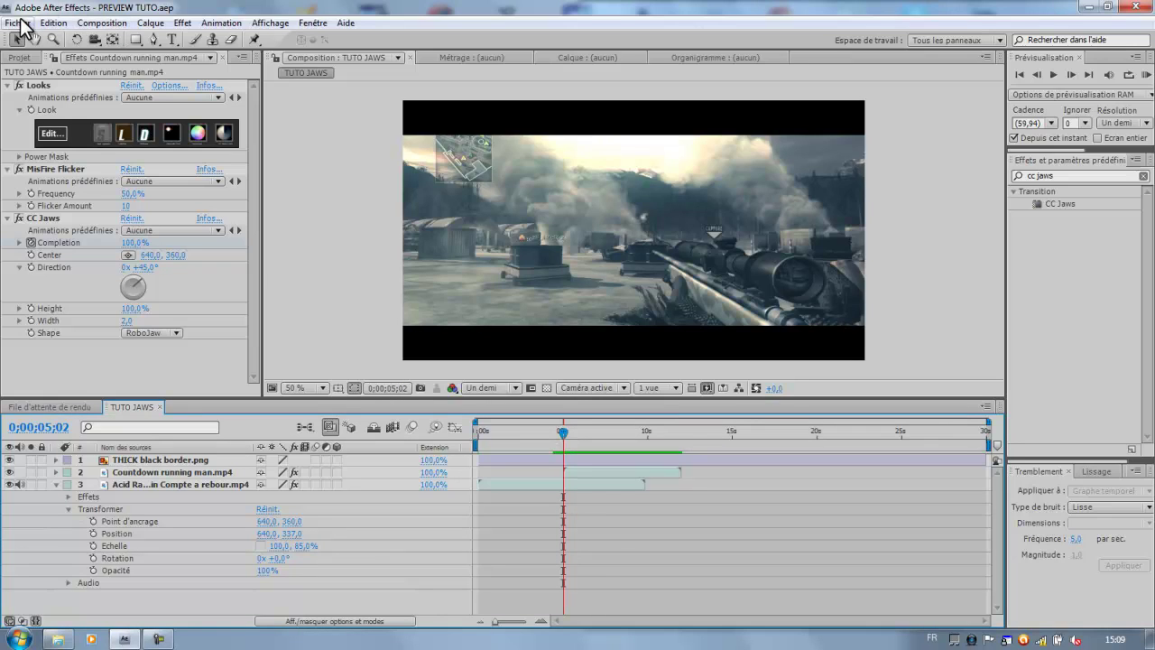
Close the PREVIEW TUTO project and create a 1280×720, 60 fps, 30-second composition named tuto
{"action": "left_click", "coordinate": [20, 22]}
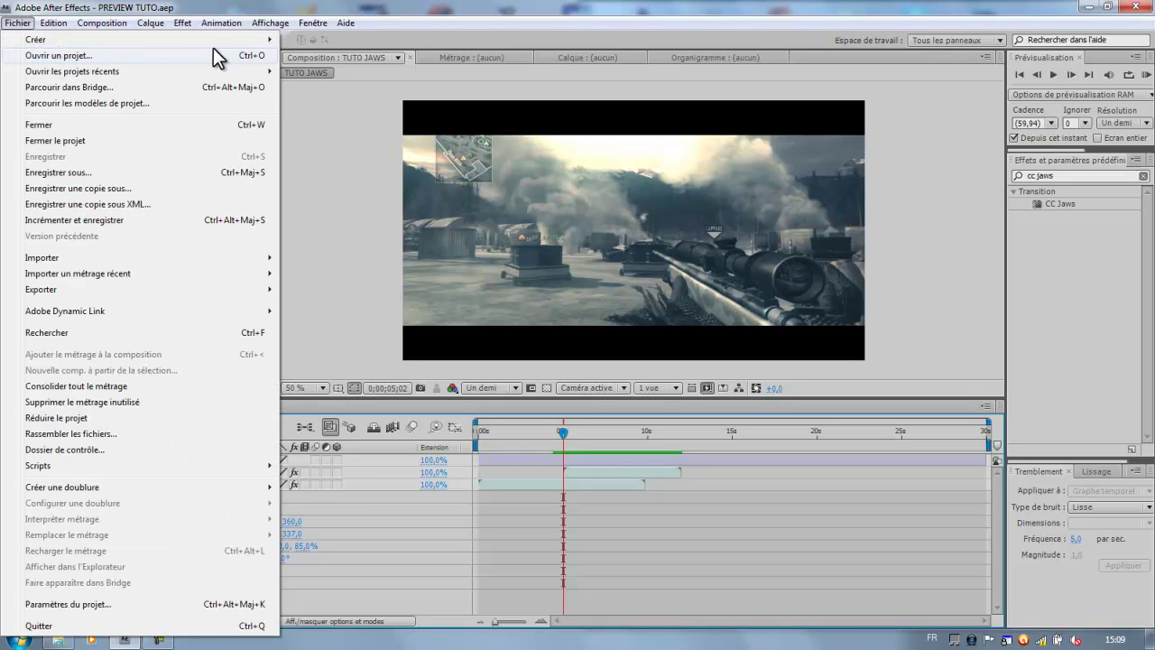
{"action": "left_click", "coordinate": [643, 347]}
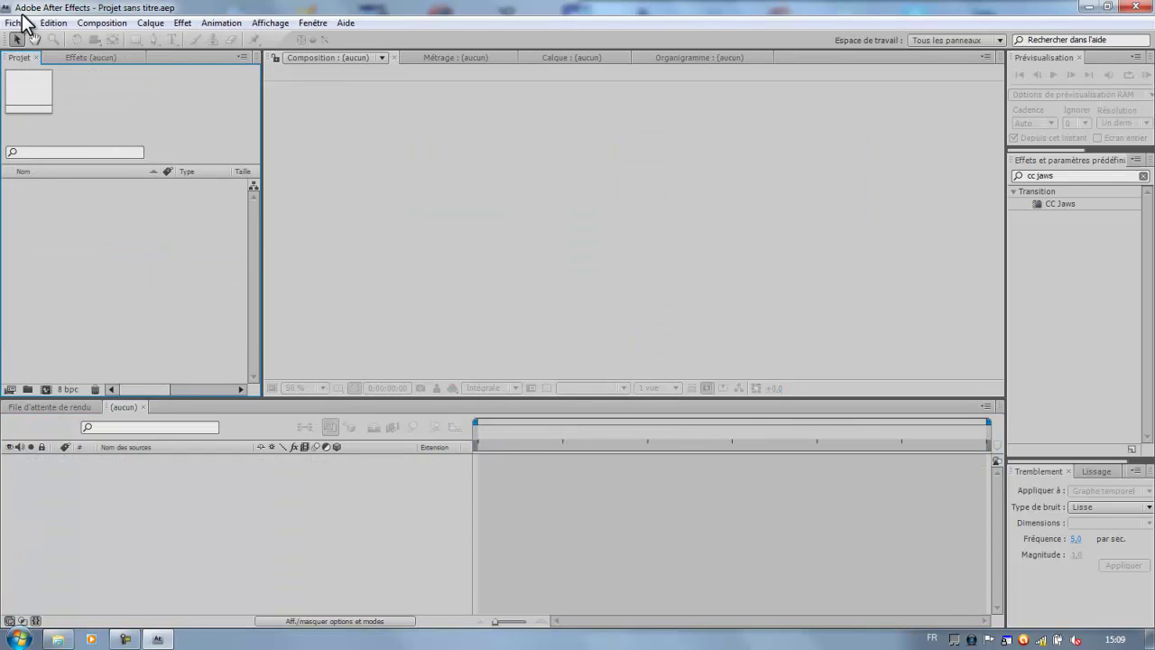
{"action": "right_click", "coordinate": [149, 200]}
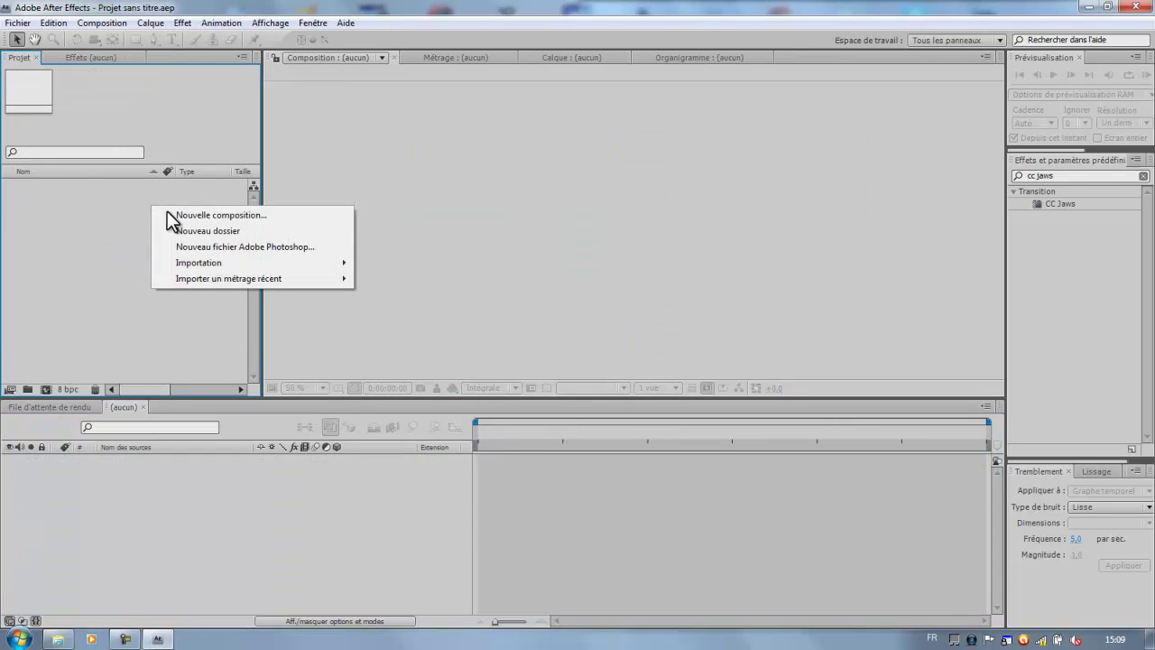
{"action": "left_click", "coordinate": [172, 214]}
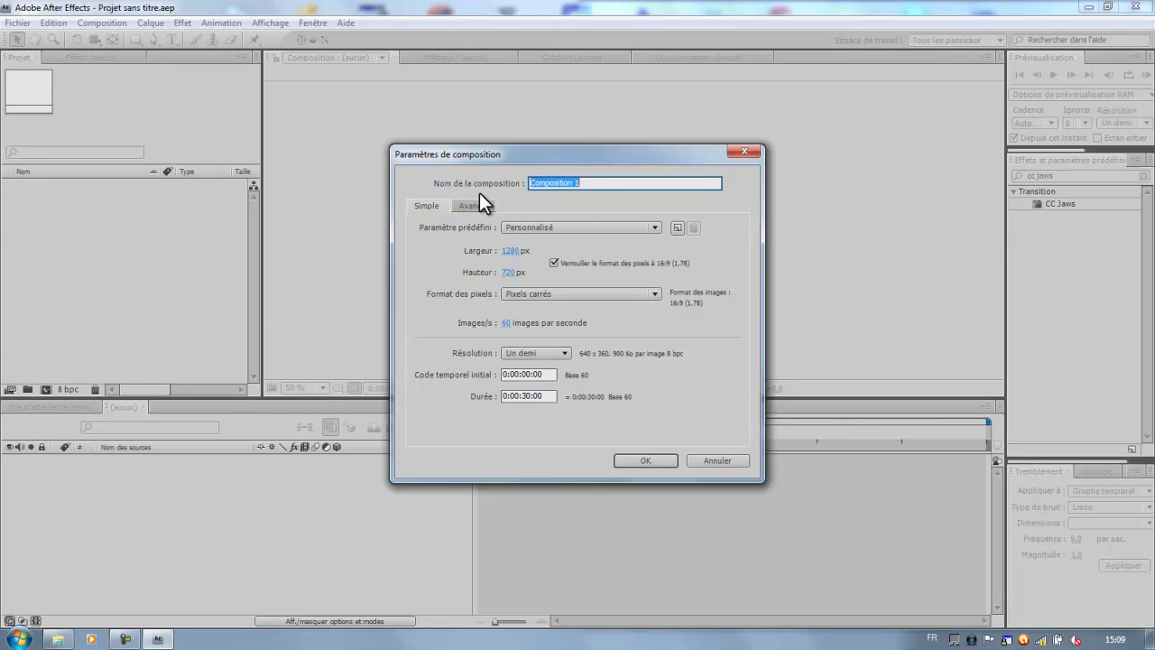
{"action": "type", "text": "tuto"}
{"action": "left_click", "coordinate": [646, 460]}
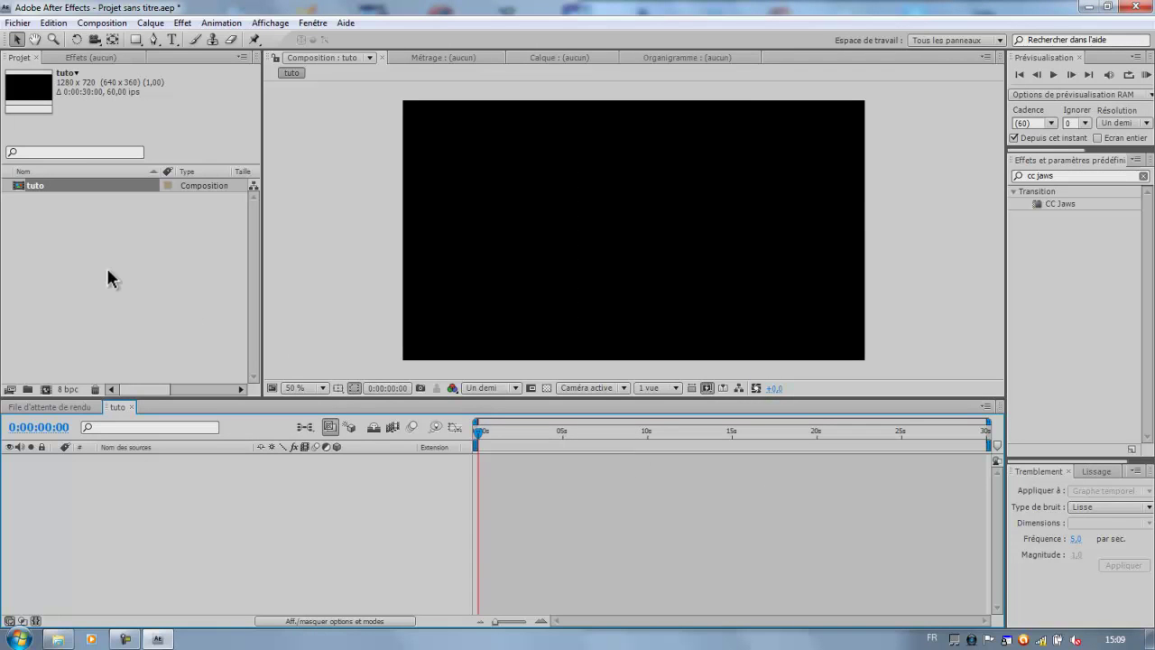
Import both gameplay video files from the CC JAWS folder into the Project panel
{"action": "left_click", "coordinate": [58, 639]}
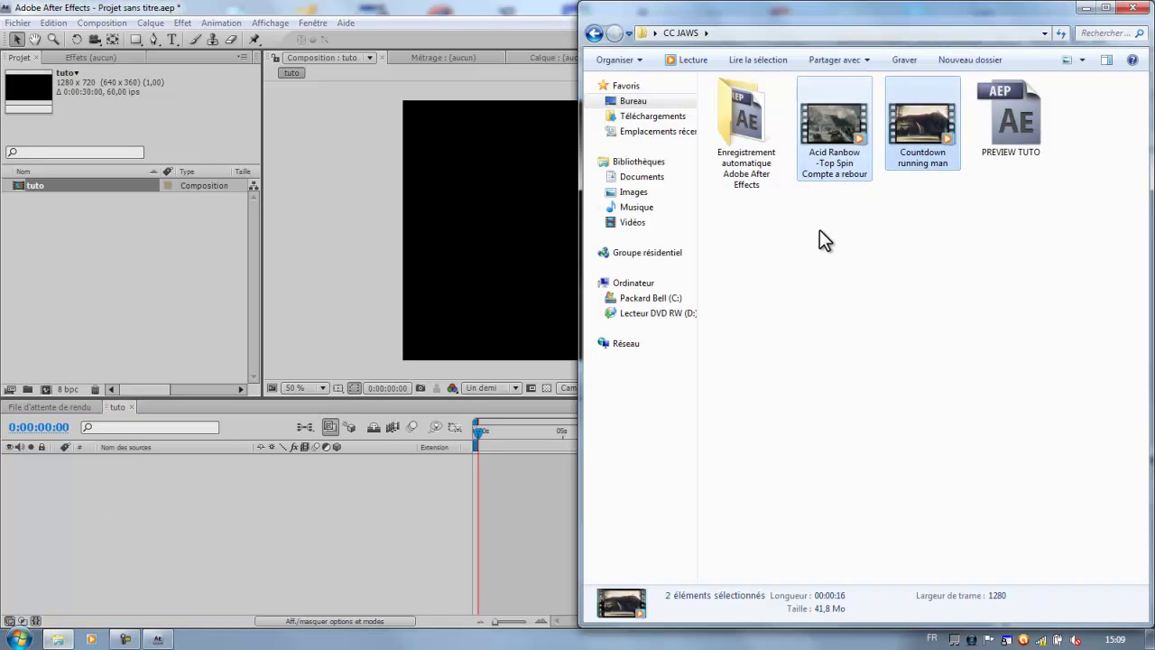
{"action": "left_click_drag", "start_coordinate": [819, 230], "coordinate": [913, 137]}
{"action": "left_click_drag", "start_coordinate": [831, 155], "coordinate": [1056, 18]}
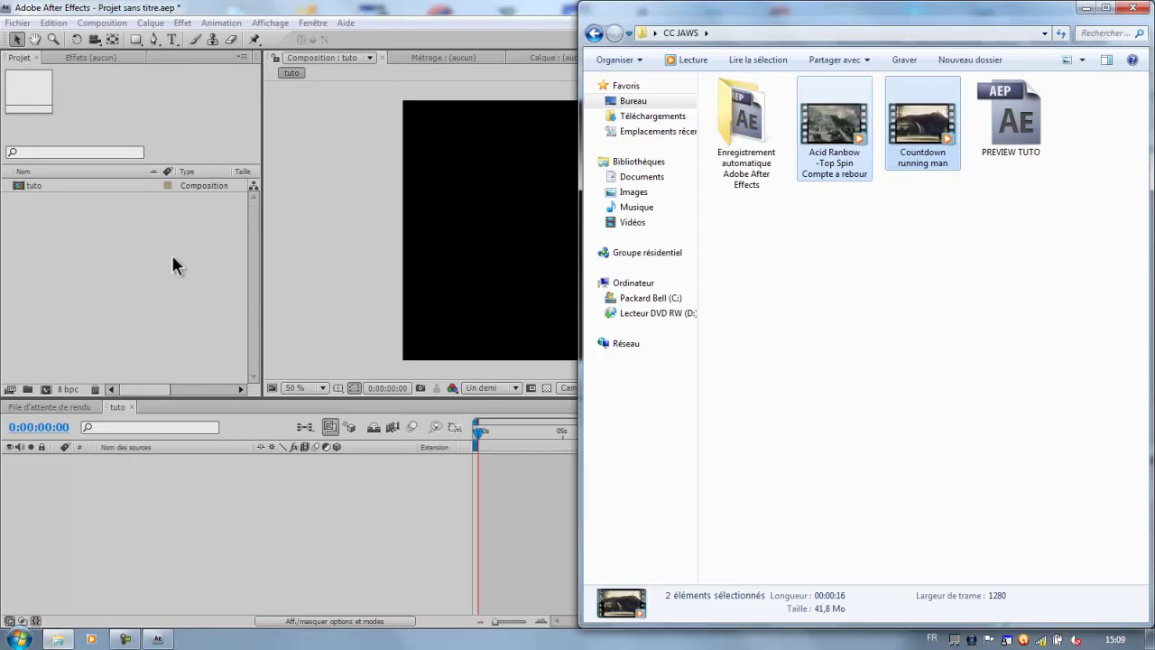
{"action": "left_click", "coordinate": [1086, 7]}
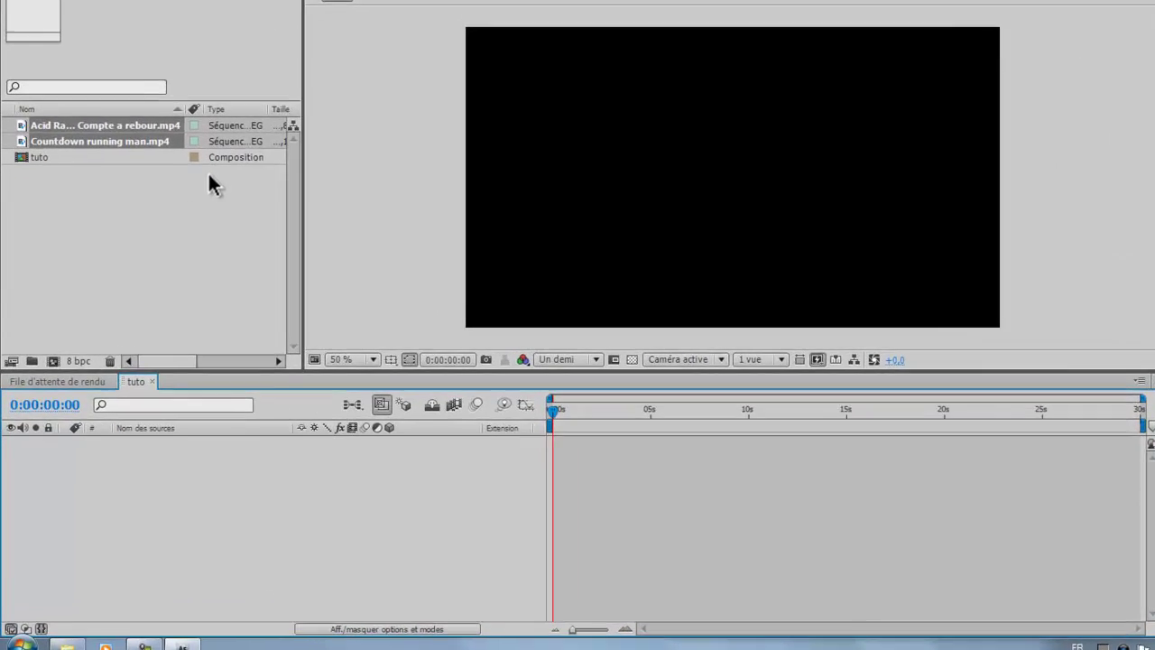
{"action": "left_click", "coordinate": [213, 150]}
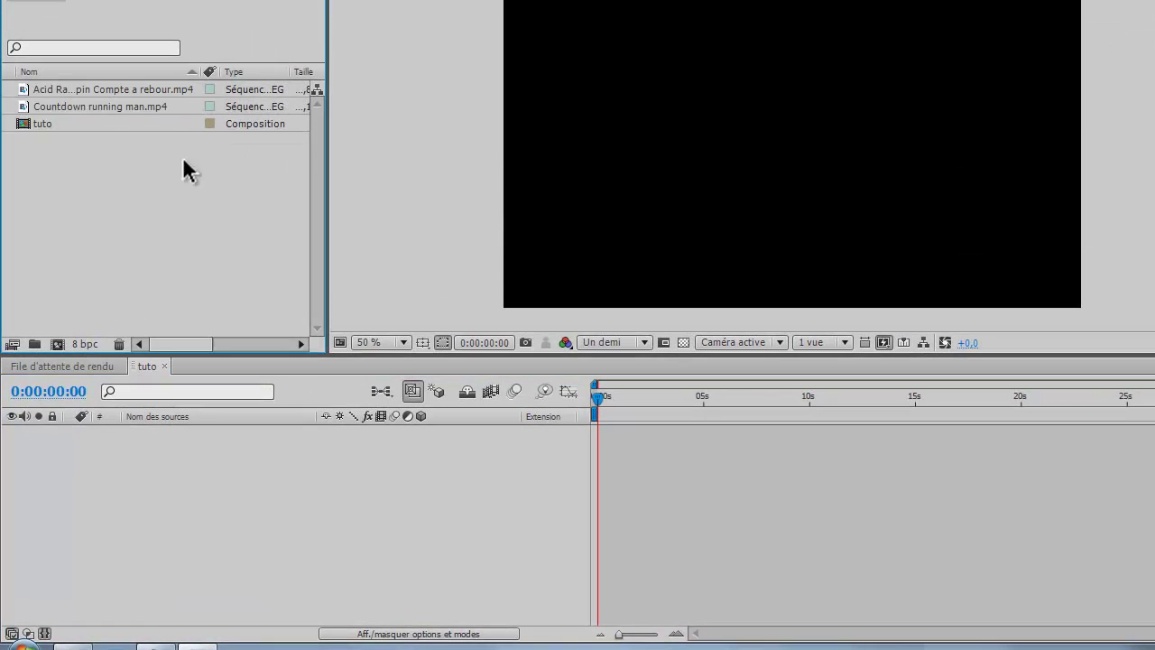
Layer the first clip in tuto, with Countdown running man.mp4 above it starting at 0;00;05;50
{"action": "left_click", "coordinate": [171, 87]}
{"action": "left_click_drag", "start_coordinate": [171, 87], "coordinate": [210, 458]}
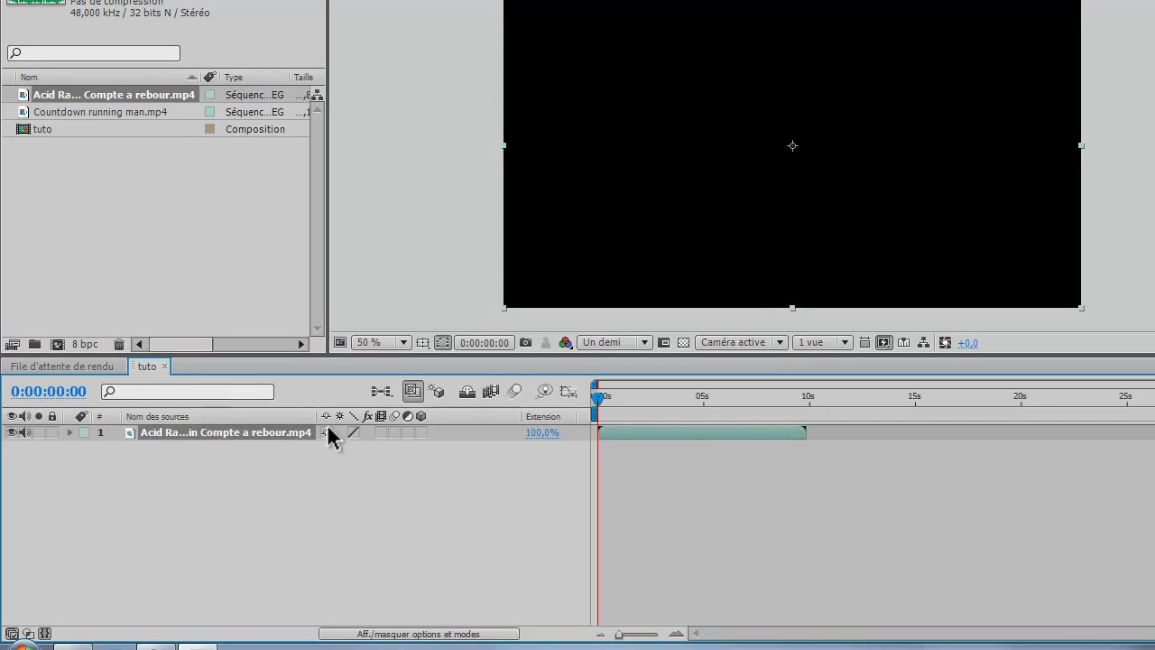
{"action": "left_click_drag", "start_coordinate": [606, 397], "coordinate": [709, 397]}
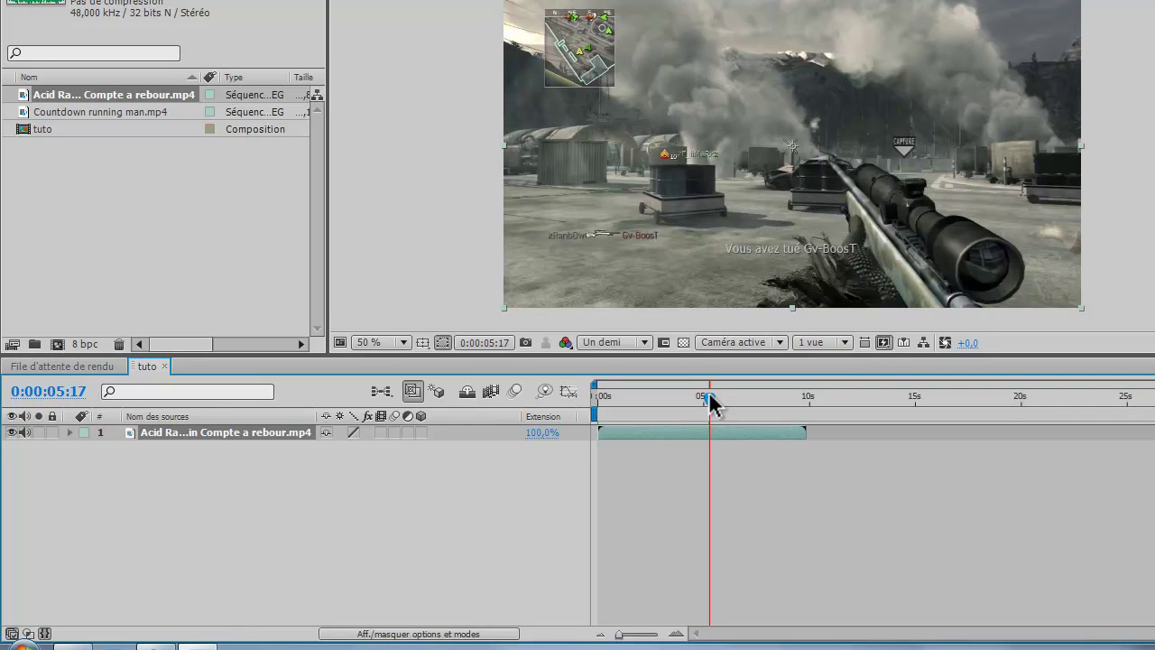
{"action": "left_click_drag", "start_coordinate": [709, 397], "coordinate": [722, 395]}
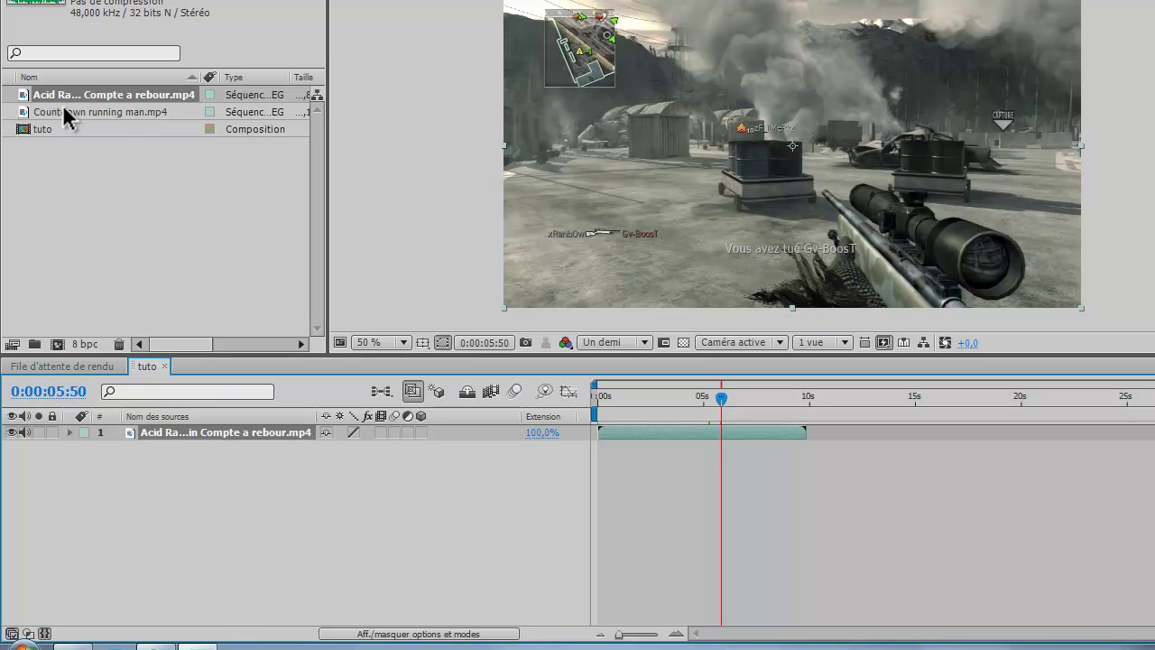
{"action": "mouse_move", "coordinate": [65, 112]}
{"action": "left_mouse_down"}
{"action": "mouse_move", "coordinate": [116, 314]}
{"action": "mouse_move", "coordinate": [123, 425]}
{"action": "left_mouse_up"}
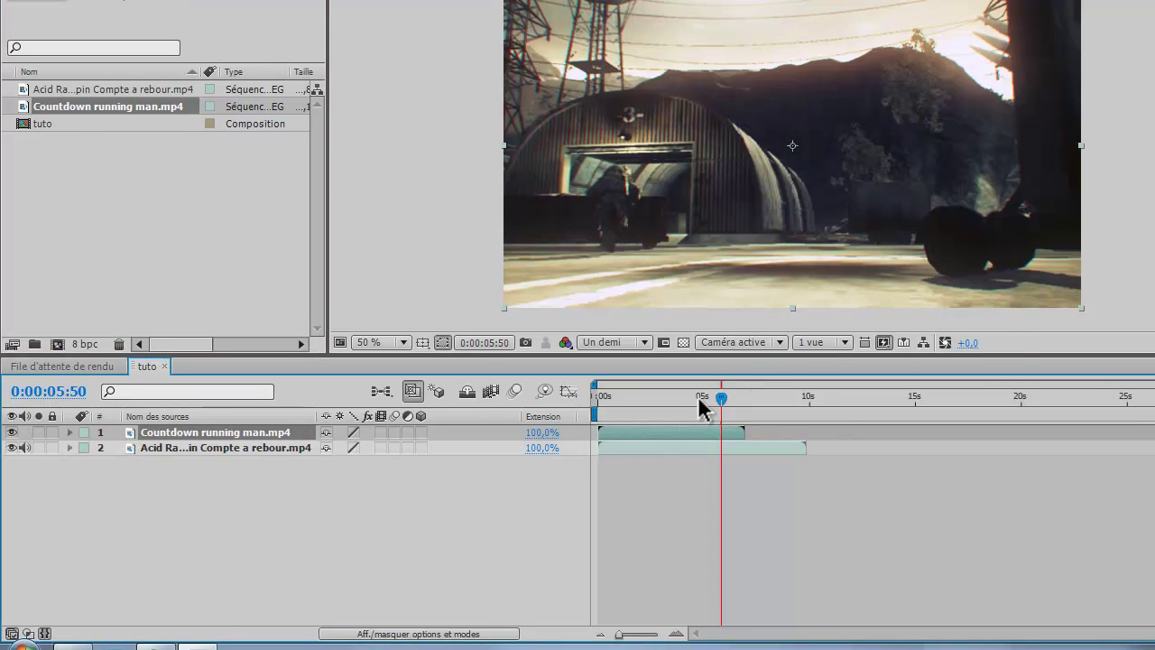
{"action": "left_click_drag", "start_coordinate": [663, 435], "coordinate": [784, 438]}
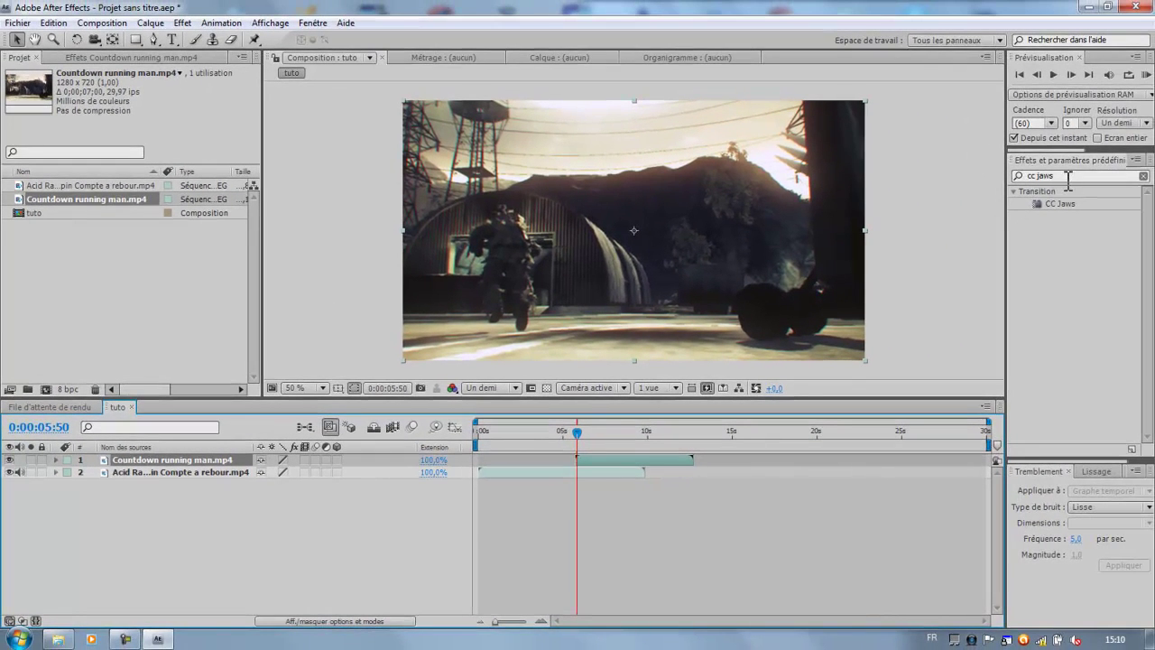
Search Effects & Presets for 'cc jaws' and apply CC Jaws to the Countdown running man layer
{"action": "key", "text": "BackSpace"}
{"action": "key", "text": "BackSpace"}
{"action": "key", "text": "BackSpace"}
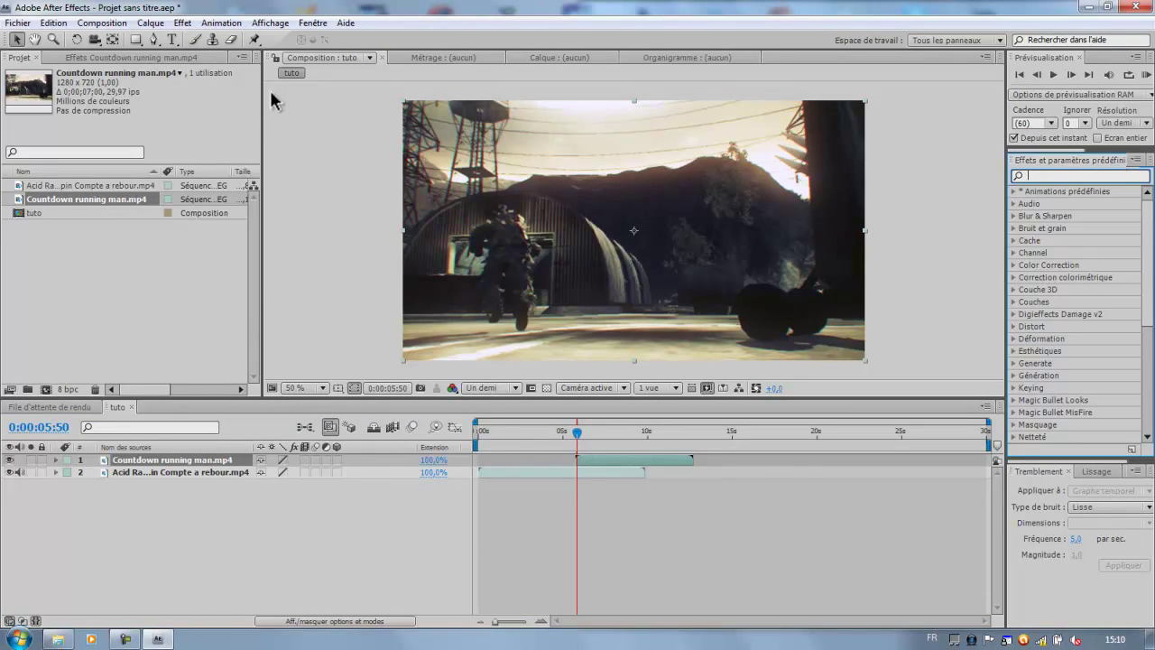
{"action": "left_click", "coordinate": [314, 22]}
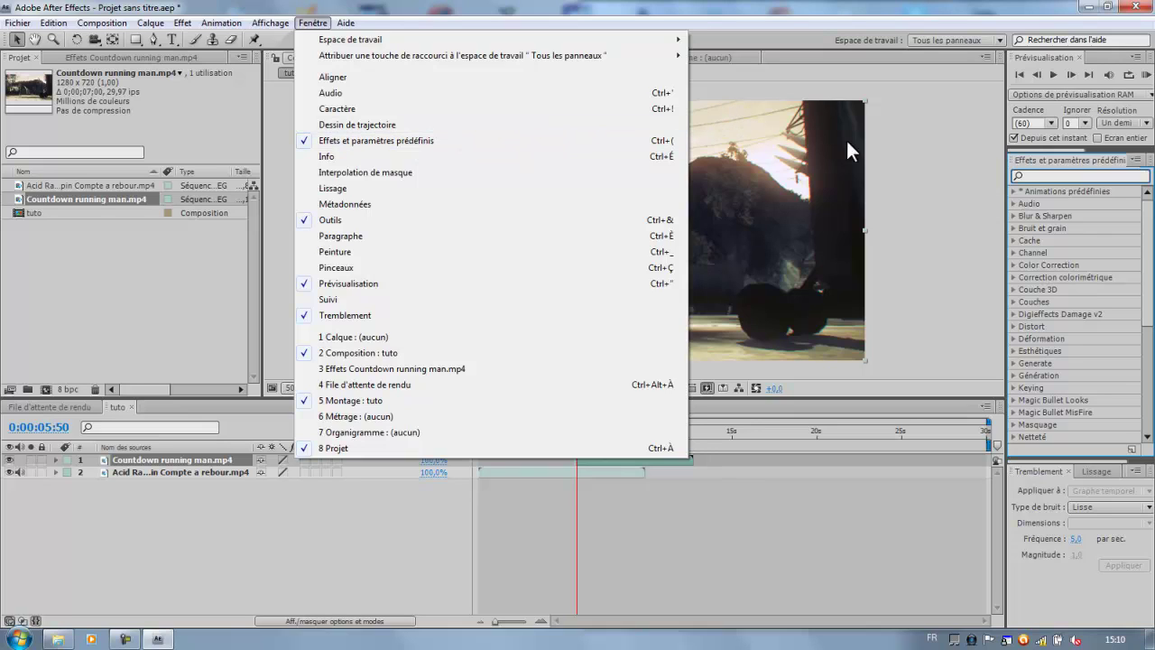
{"action": "left_click", "coordinate": [1029, 178]}
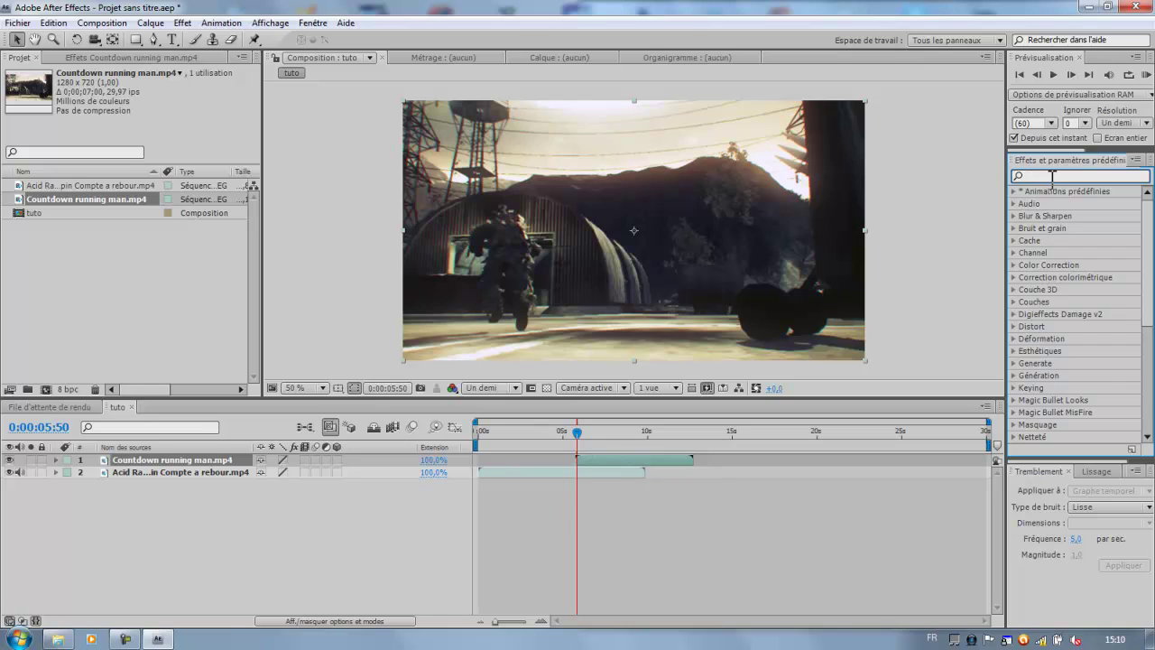
{"action": "type", "text": "cc jaws"}
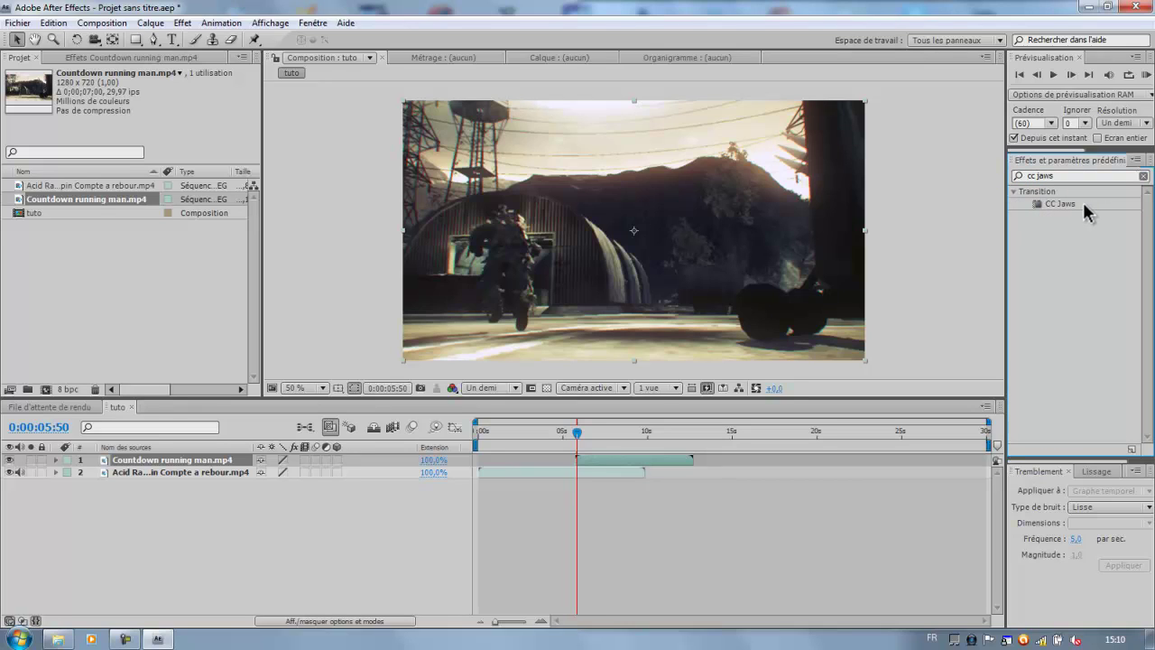
{"action": "left_click_drag", "start_coordinate": [1084, 204], "coordinate": [212, 454]}
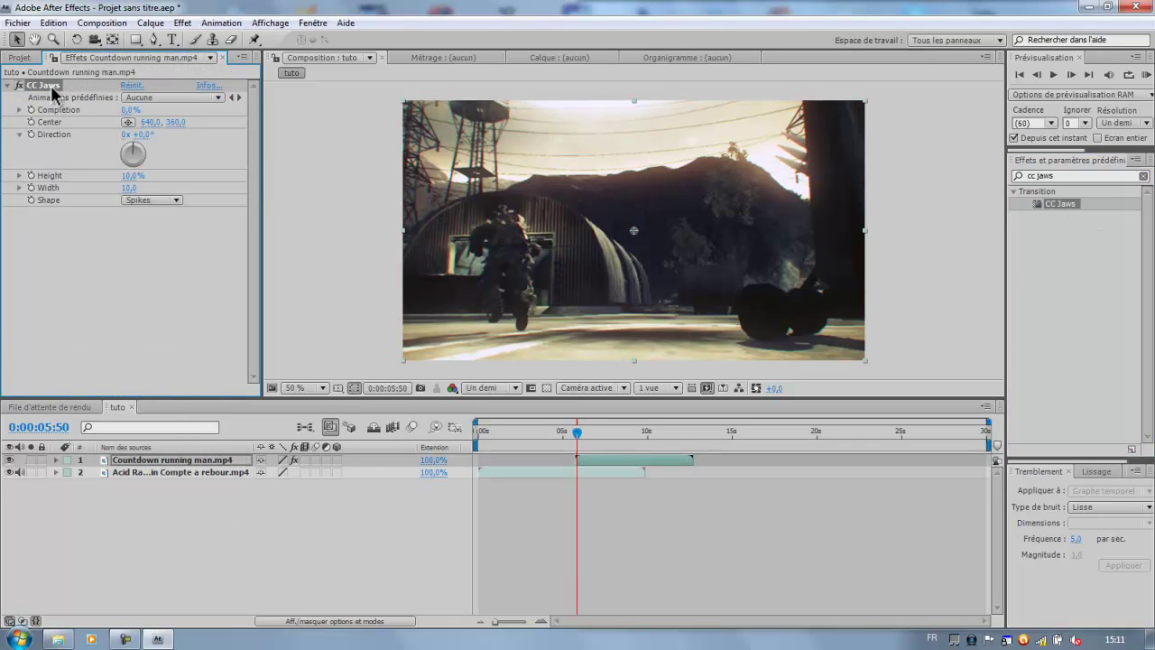
{"action": "left_click", "coordinate": [42, 85]}
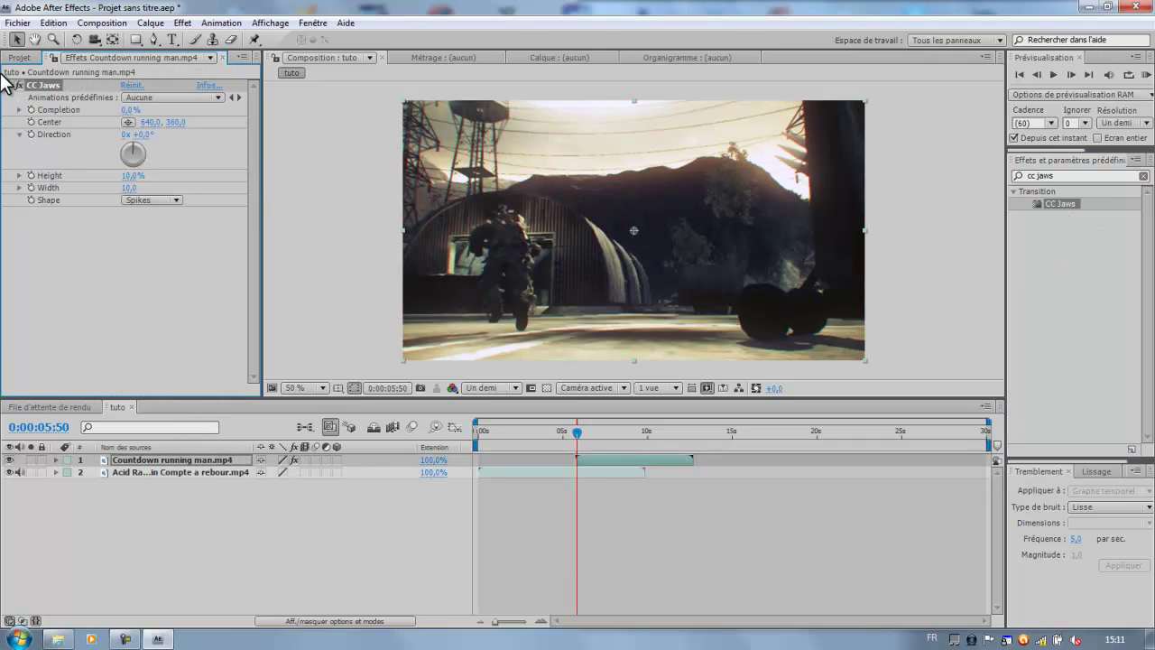
{"action": "left_click", "coordinate": [191, 459]}
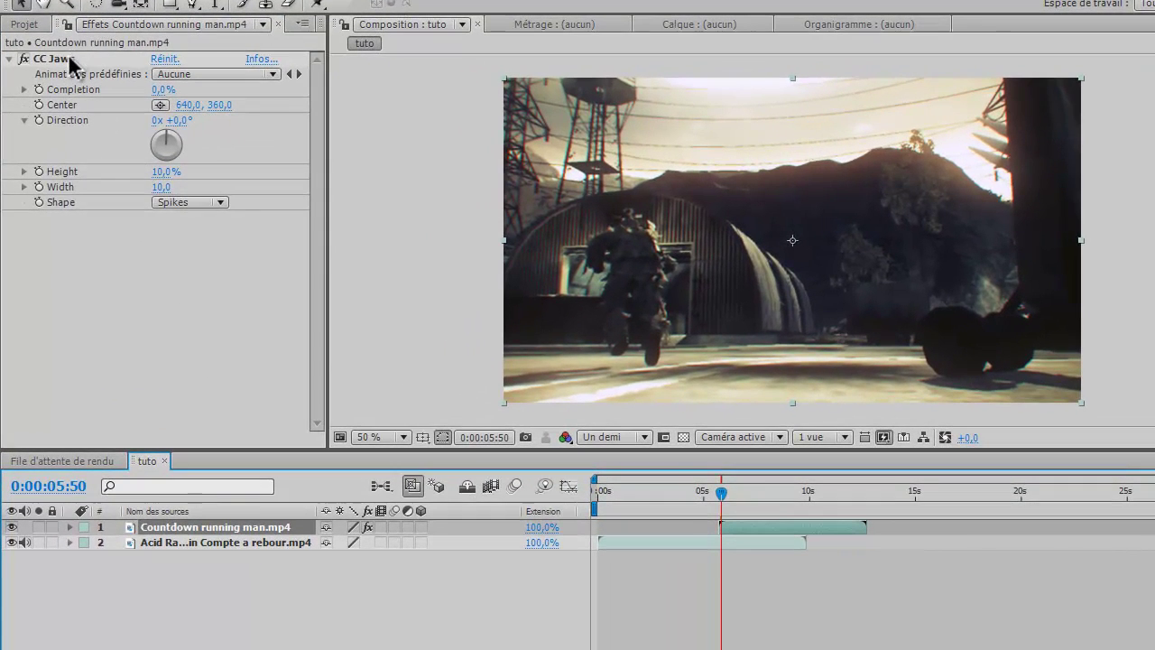
{"action": "left_click", "coordinate": [68, 57]}
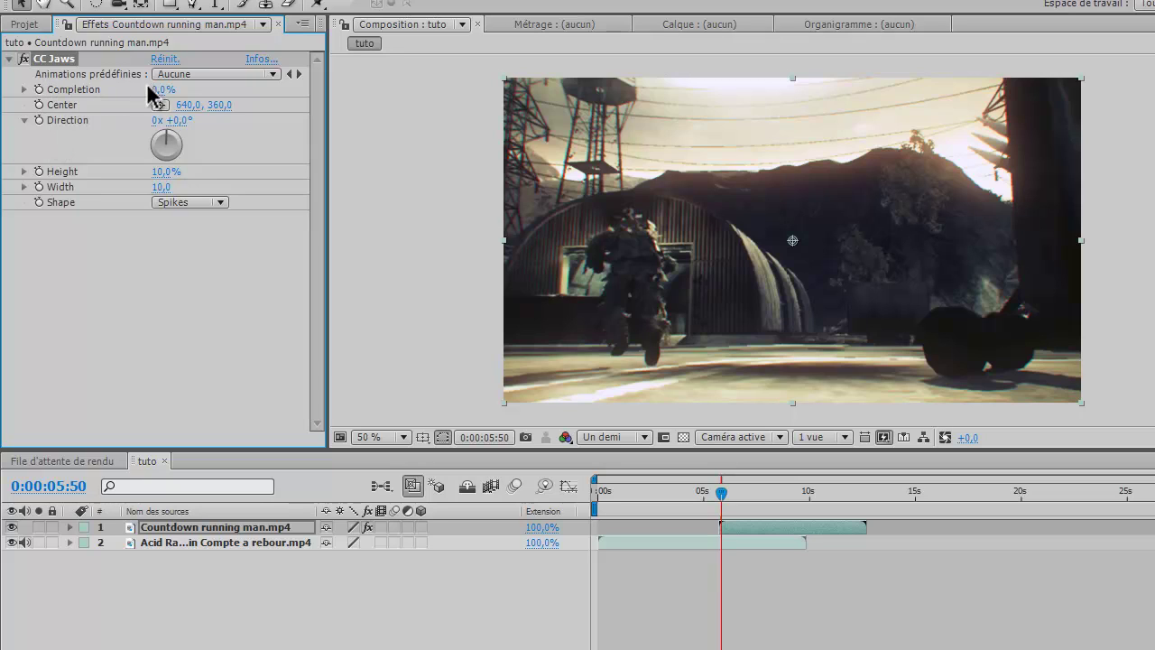
Keyframe CC Jaws Completion at 100% at 0;00;05;50, dropping to 0% at 0;00;05;58
{"action": "mouse_move", "coordinate": [159, 87]}
{"action": "left_mouse_down"}
{"action": "mouse_move", "coordinate": [252, 87]}
{"action": "mouse_move", "coordinate": [258, 101]}
{"action": "mouse_move", "coordinate": [228, 99]}
{"action": "mouse_move", "coordinate": [344, 88]}
{"action": "left_mouse_up"}
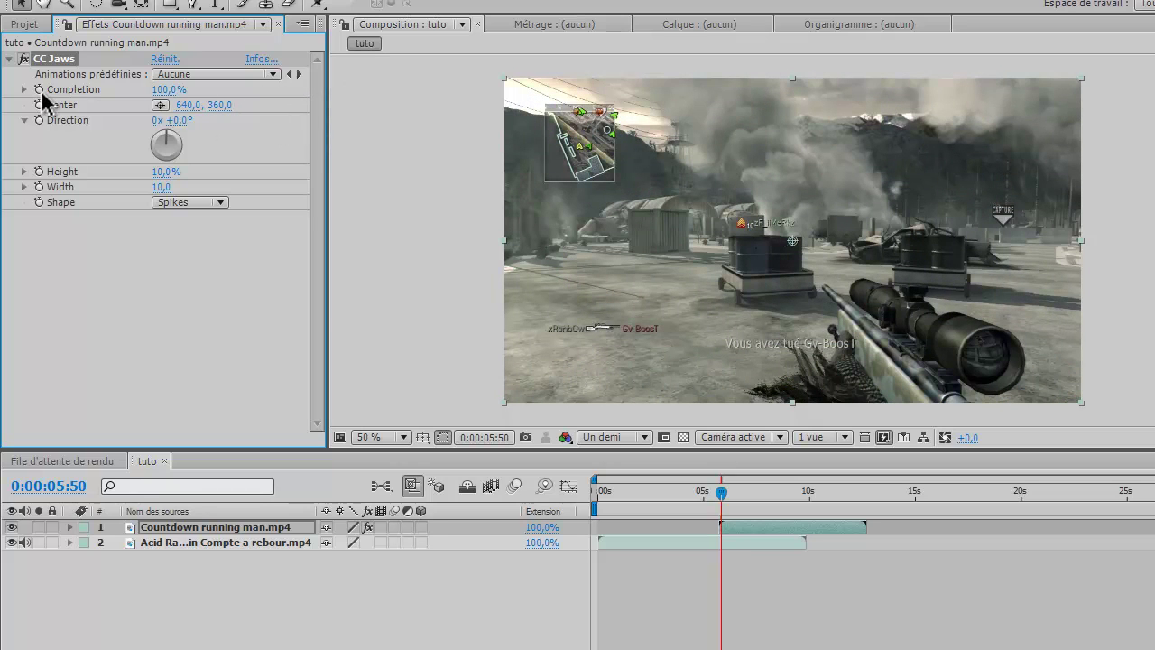
{"action": "left_click_drag", "start_coordinate": [151, 93], "coordinate": [190, 90]}
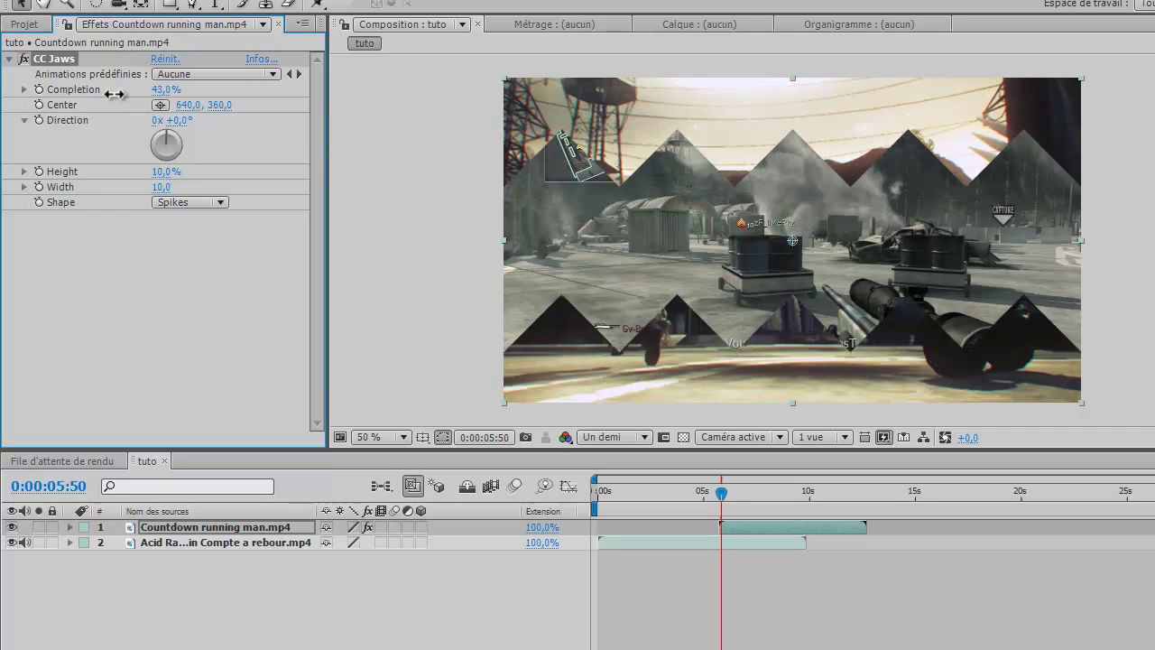
{"action": "left_click", "coordinate": [38, 90]}
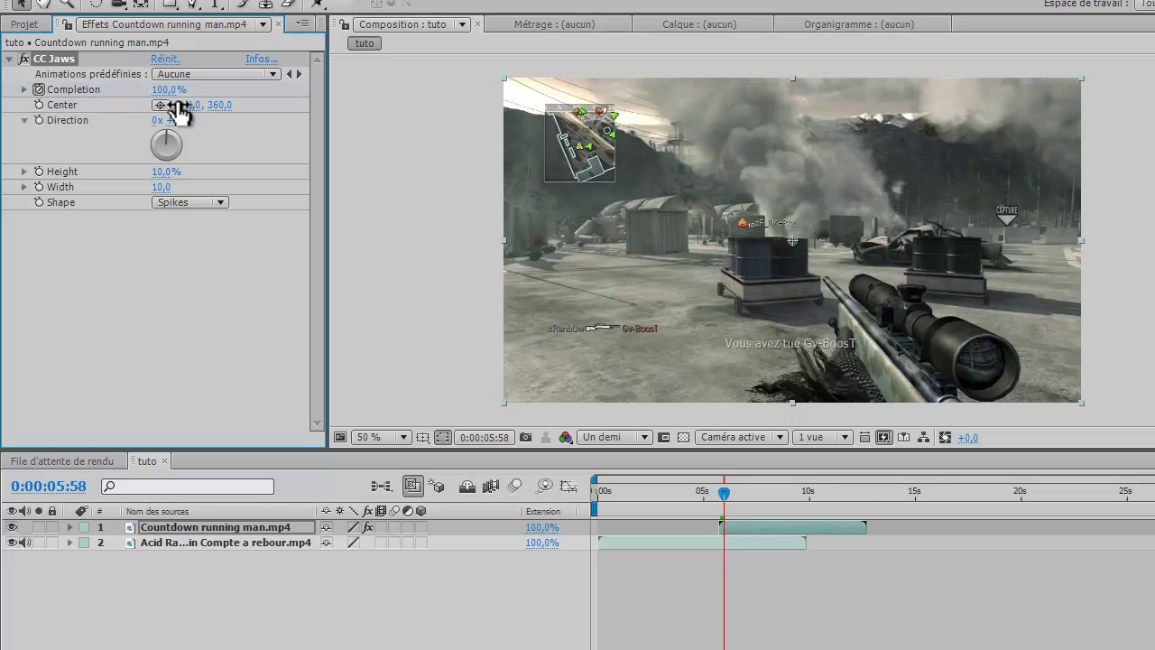
{"action": "left_click_drag", "start_coordinate": [174, 102], "coordinate": [39, 95]}
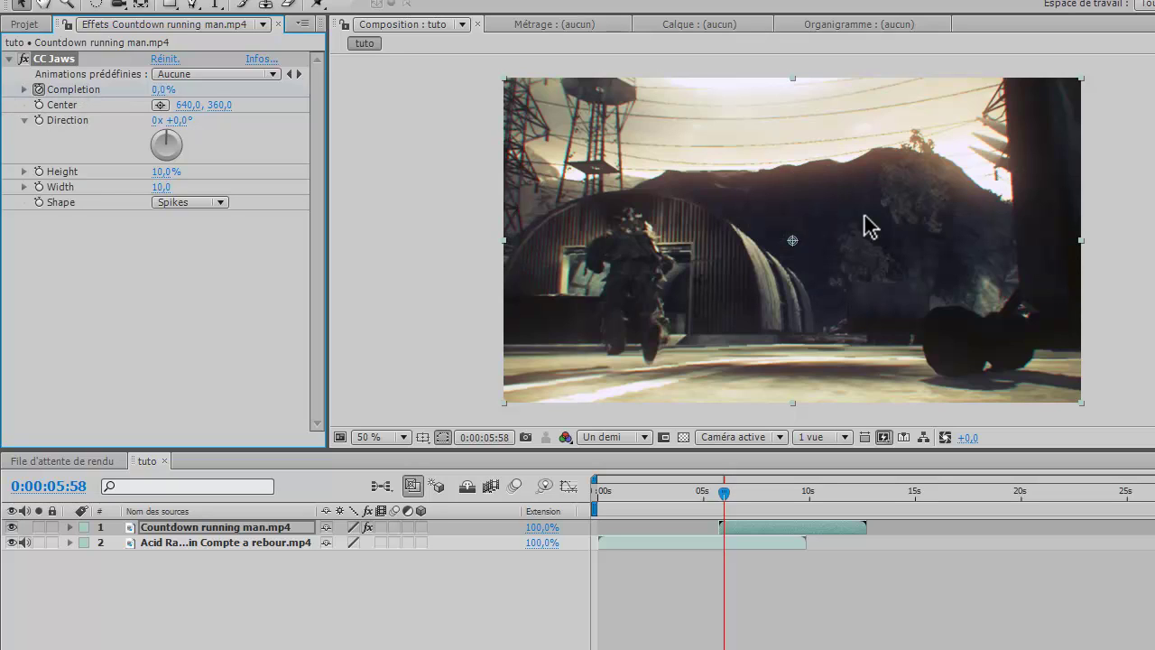
{"action": "left_click", "coordinate": [705, 494]}
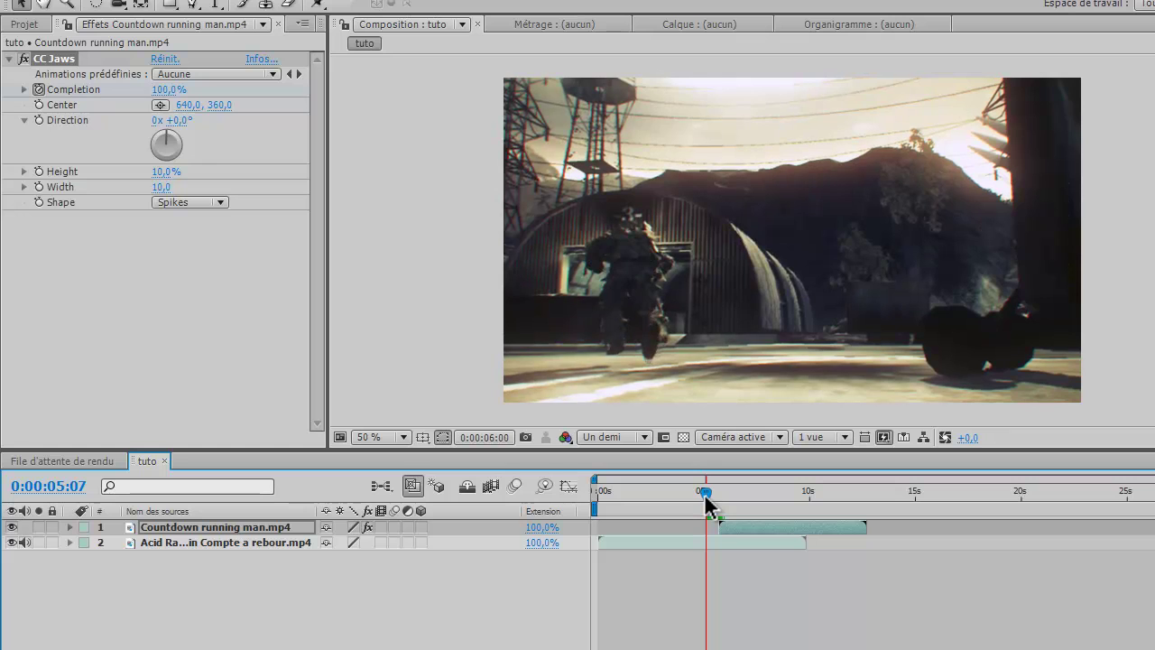
{"action": "key", "text": "space"}
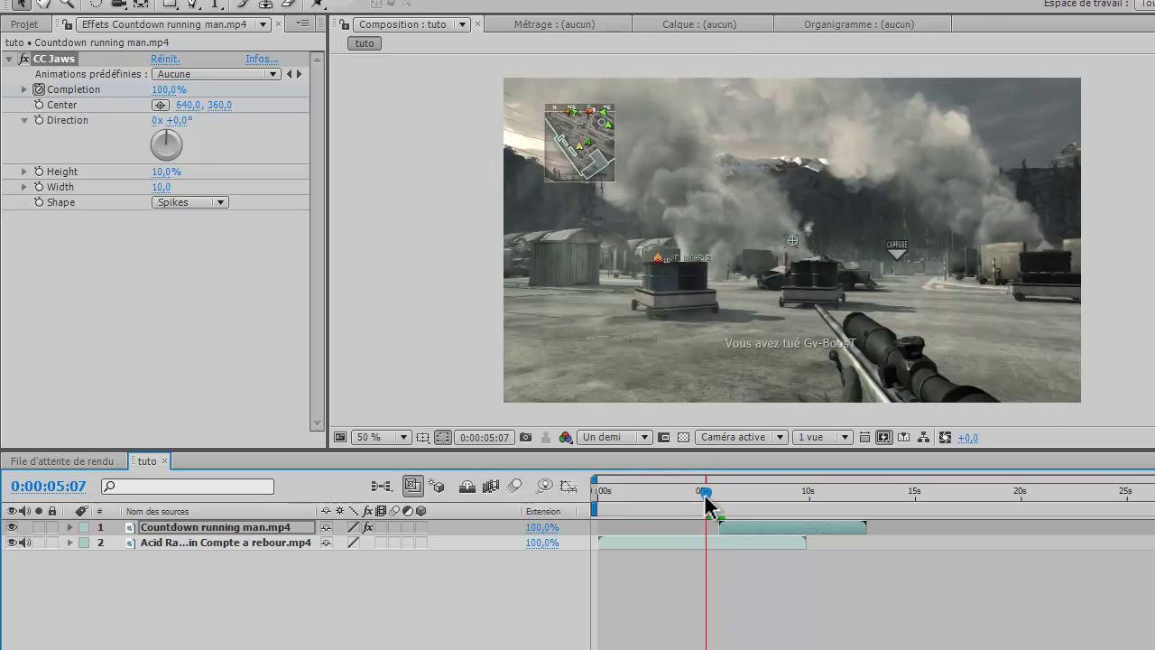
{"action": "left_click_drag", "start_coordinate": [706, 496], "coordinate": [723, 502]}
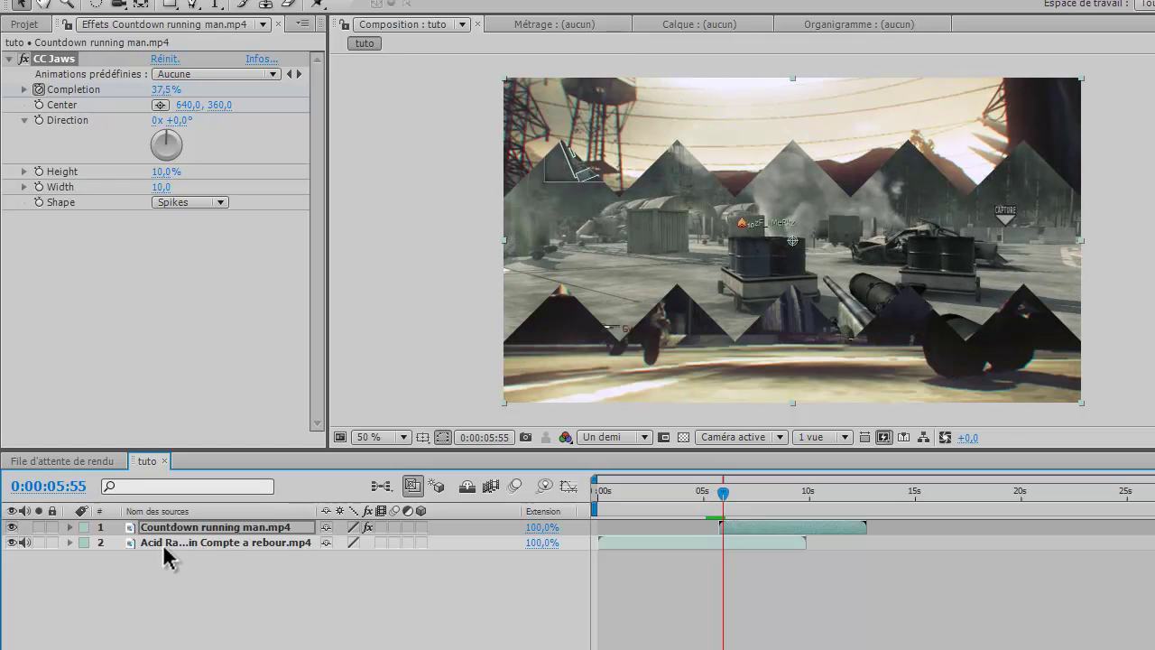
Reveal the CC Jaws Completion keyframes and move the 0% keyframe to 0;00;05;55
{"action": "left_click", "coordinate": [71, 527]}
{"action": "left_click", "coordinate": [85, 542]}
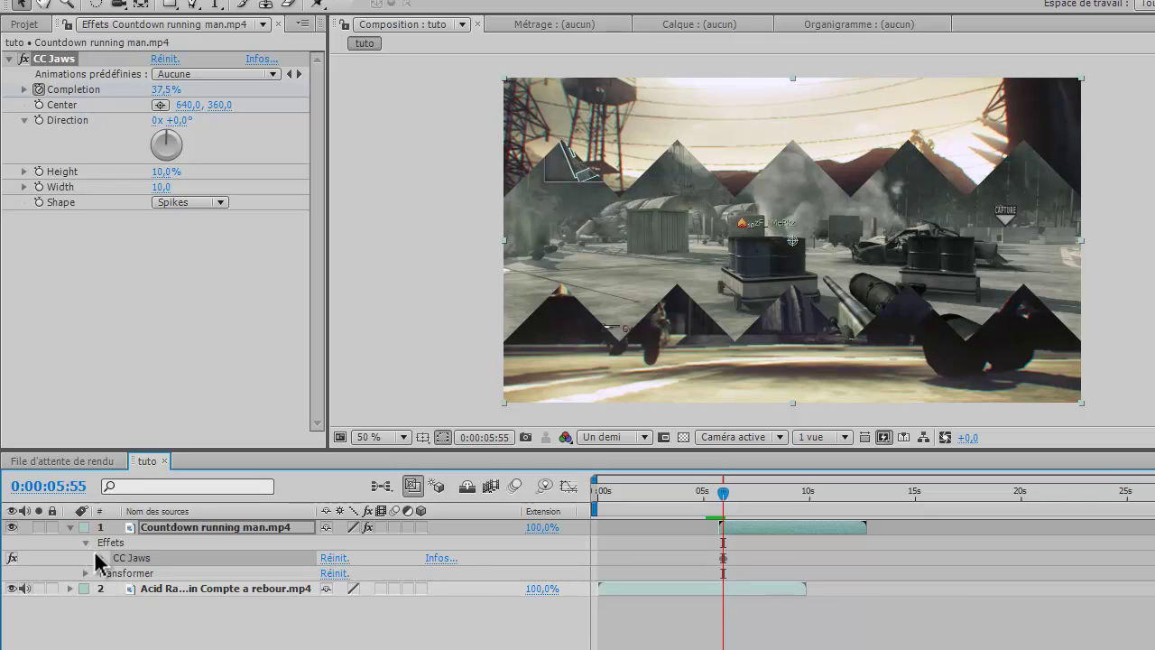
{"action": "left_click", "coordinate": [96, 552]}
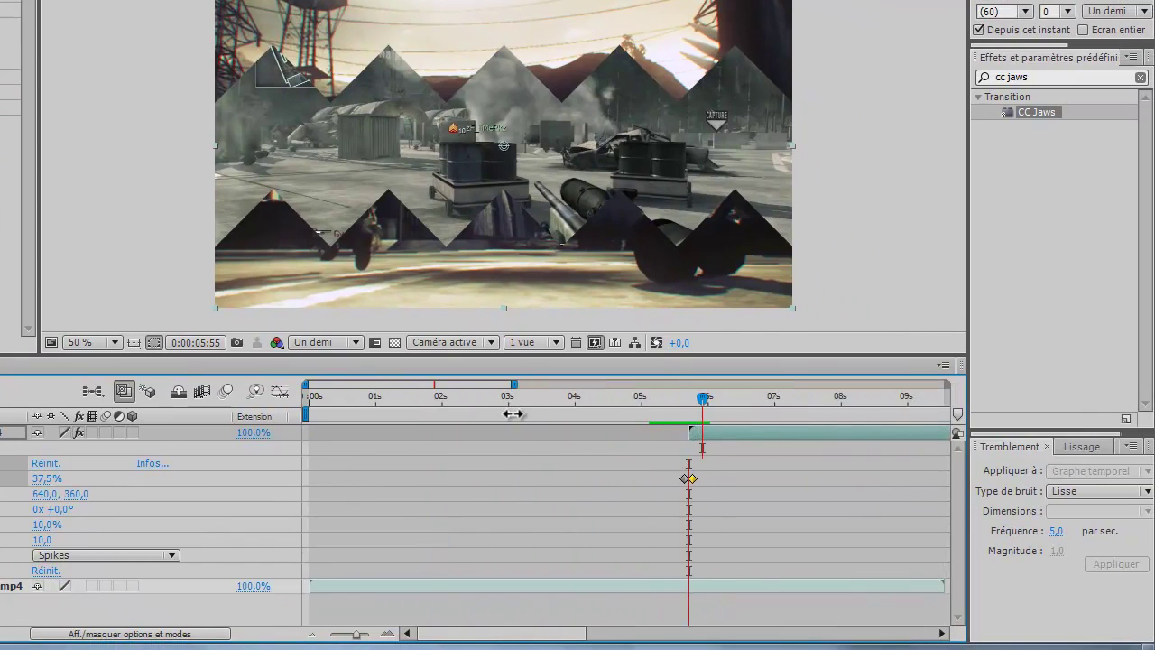
{"action": "left_click_drag", "start_coordinate": [306, 385], "coordinate": [417, 380]}
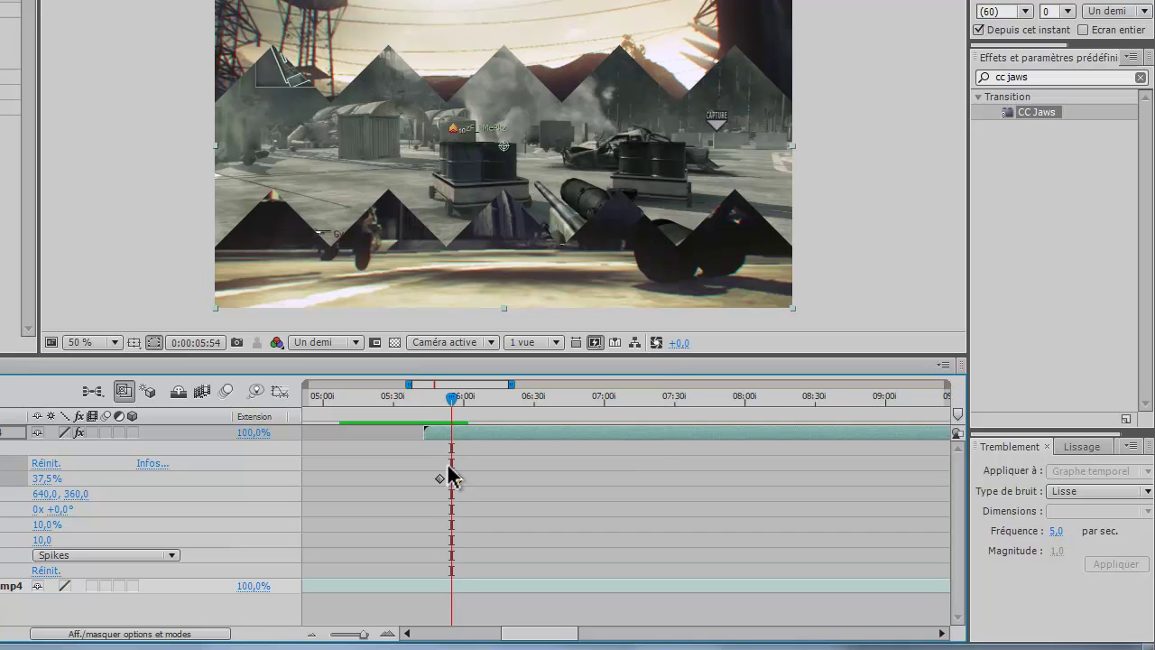
{"action": "key", "text": "Page_Up"}
{"action": "key", "text": "Page_Up"}
{"action": "key", "text": "Page_Up"}
{"action": "key", "text": "Page_Up"}
{"action": "key", "text": "Page_Up"}
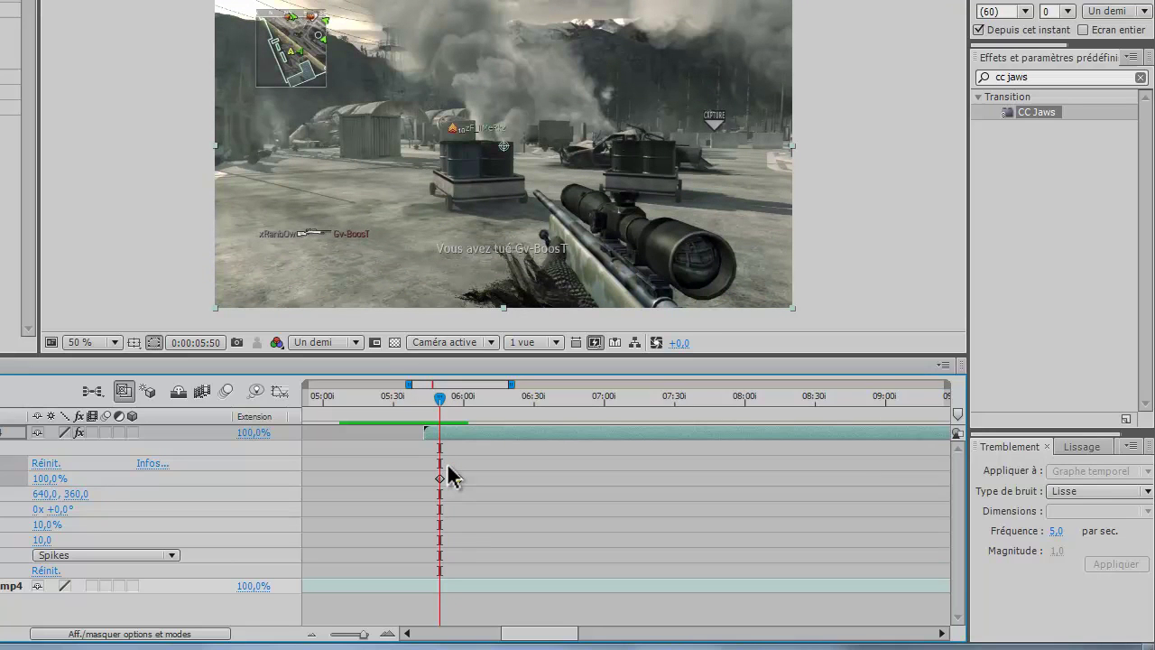
{"action": "key", "text": "Page_Down"}
{"action": "key", "text": "Page_Down"}
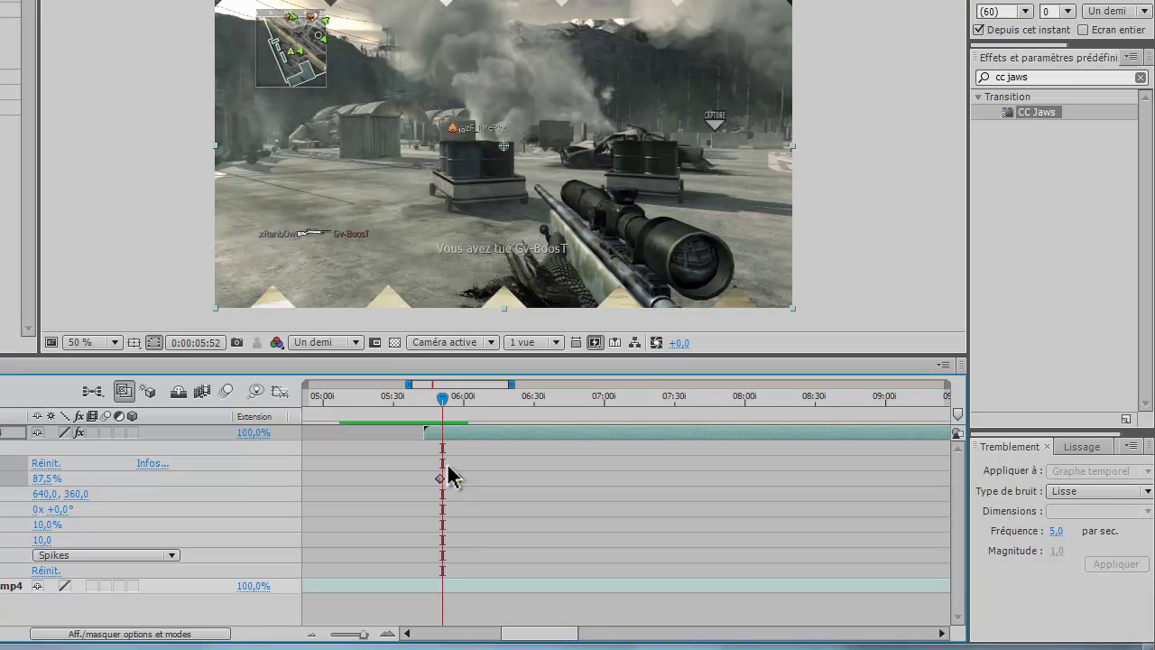
{"action": "key", "text": "Page_Down"}
{"action": "key", "text": "Page_Down"}
{"action": "key", "text": "Page_Down"}
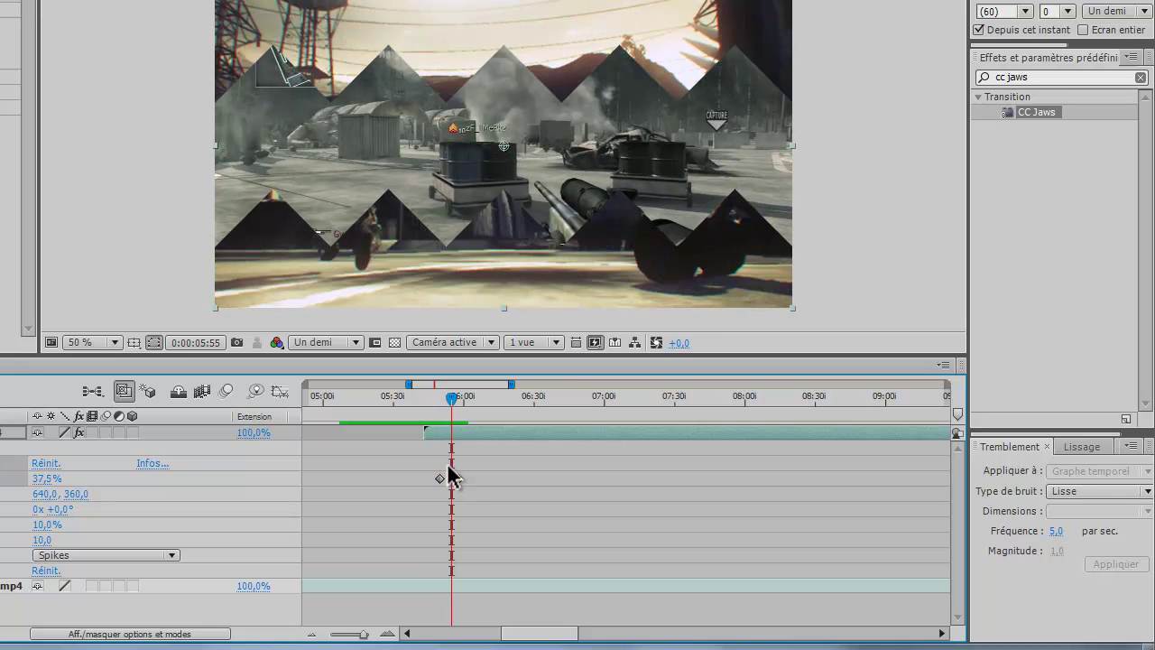
{"action": "left_click_drag", "start_coordinate": [459, 479], "coordinate": [451, 478]}
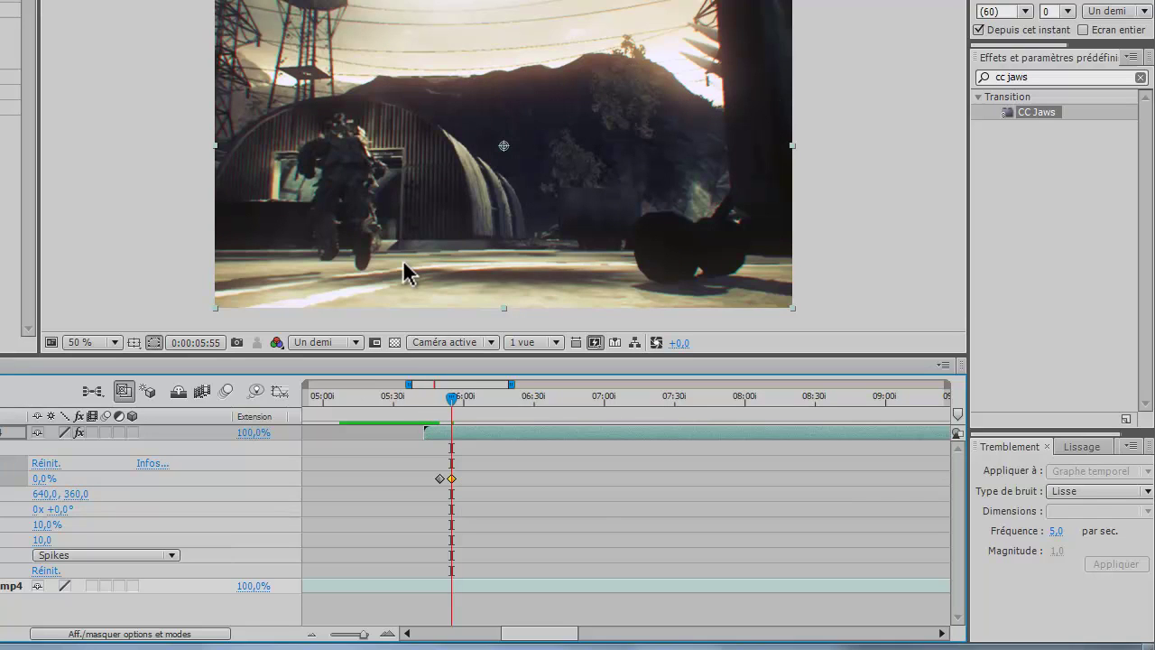
{"action": "key", "text": "Page_Up"}
{"action": "key", "text": "Page_Up"}
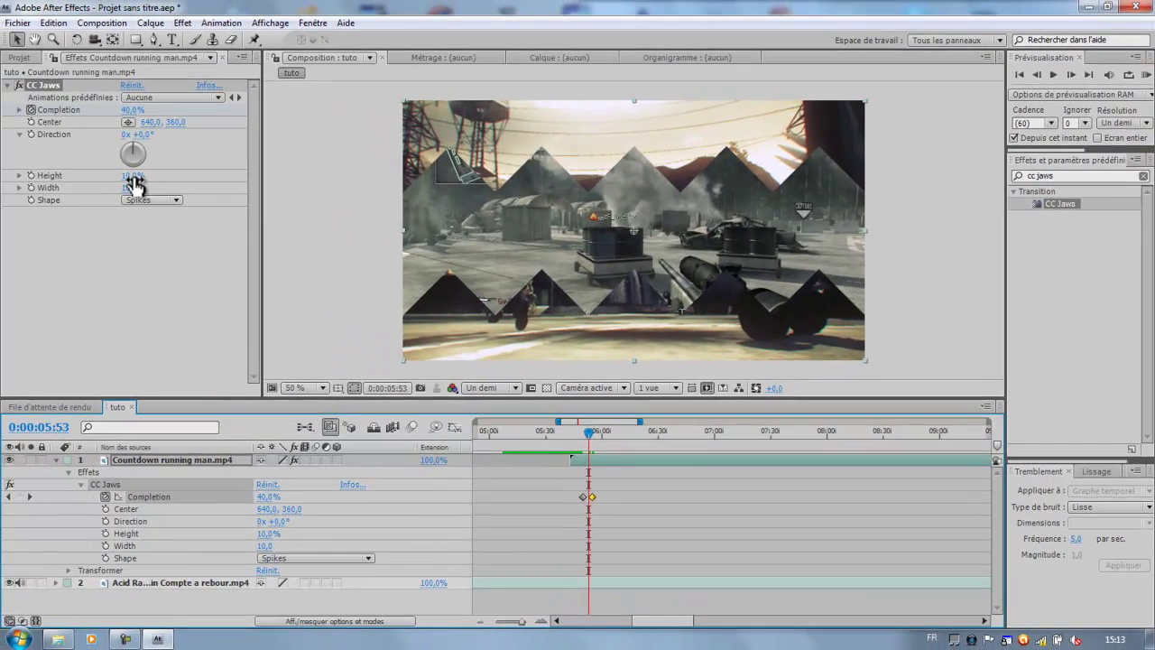
Set CC Jaws Height to 100% and Width to 2,0 for thin full-height strips
{"action": "left_click_drag", "start_coordinate": [136, 175], "coordinate": [205, 176]}
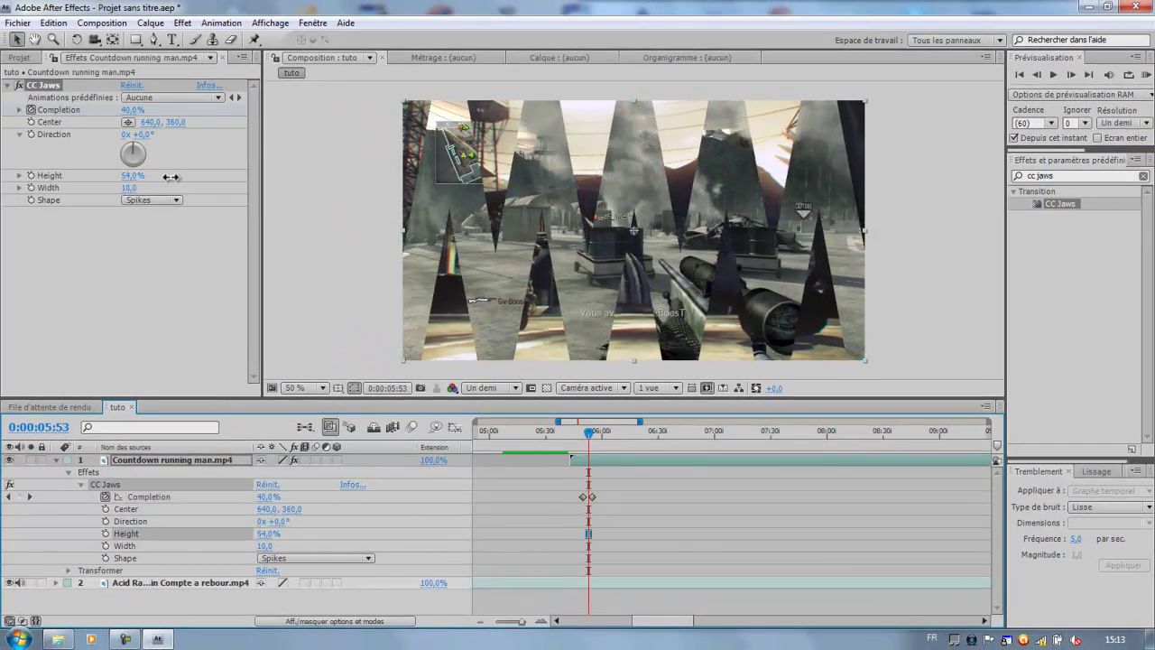
{"action": "left_click", "coordinate": [277, 197]}
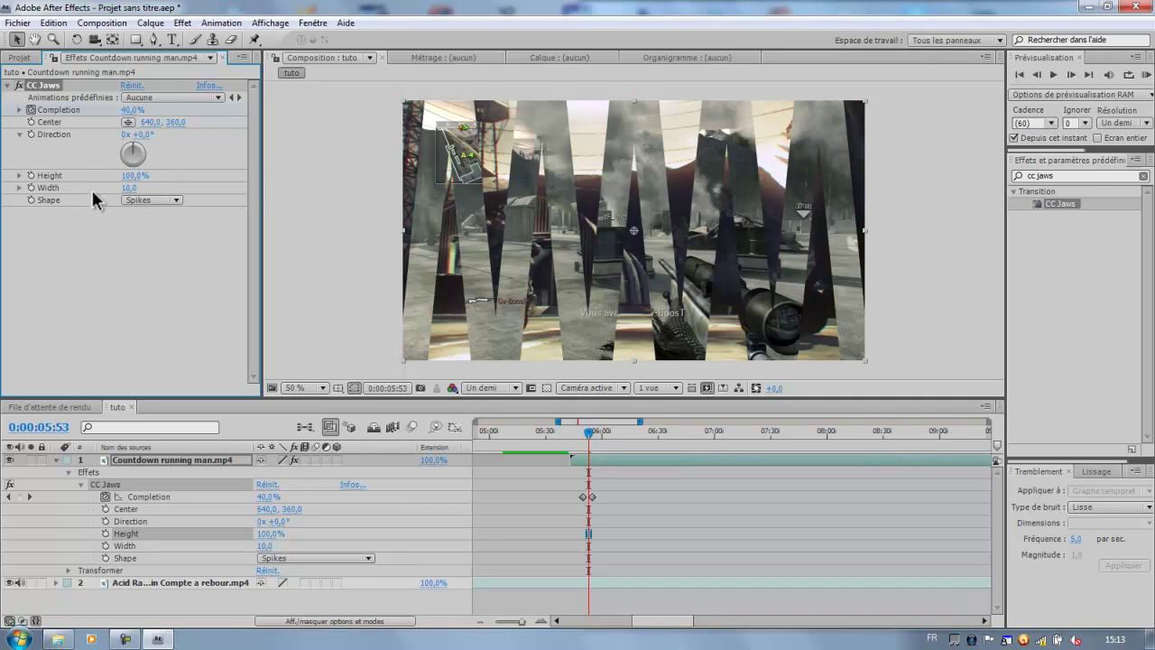
{"action": "left_click_drag", "start_coordinate": [129, 187], "coordinate": [9, 193]}
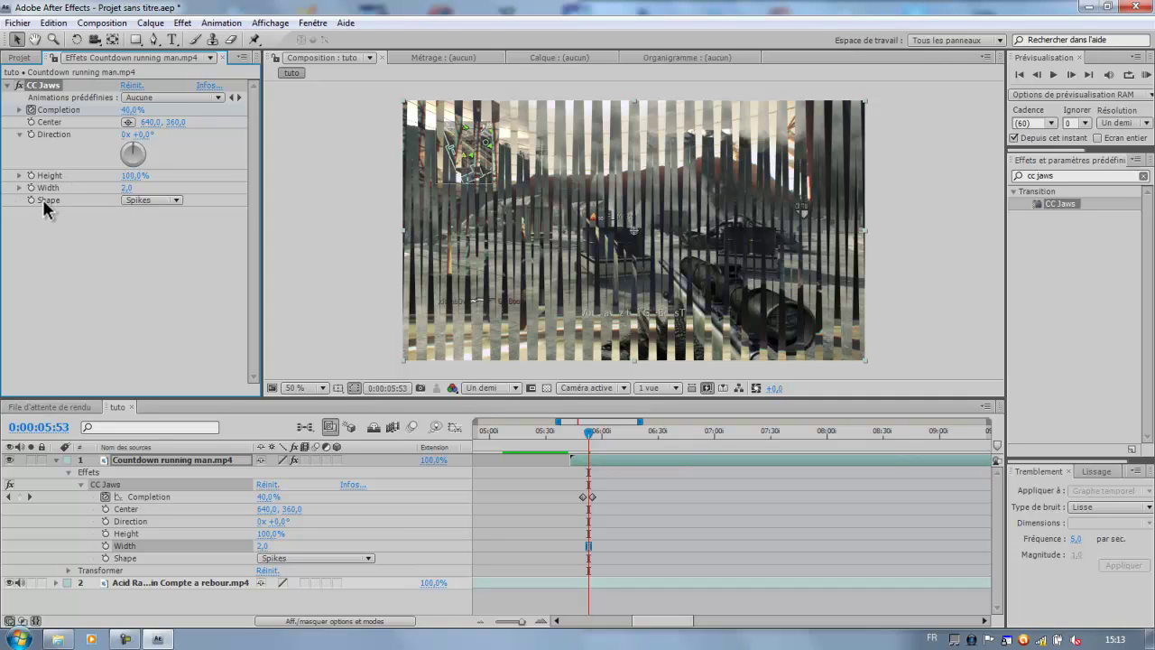
Change the CC Jaws shape to RoboJaw with a 45° Direction for diagonal stripes
{"action": "left_click", "coordinate": [131, 200]}
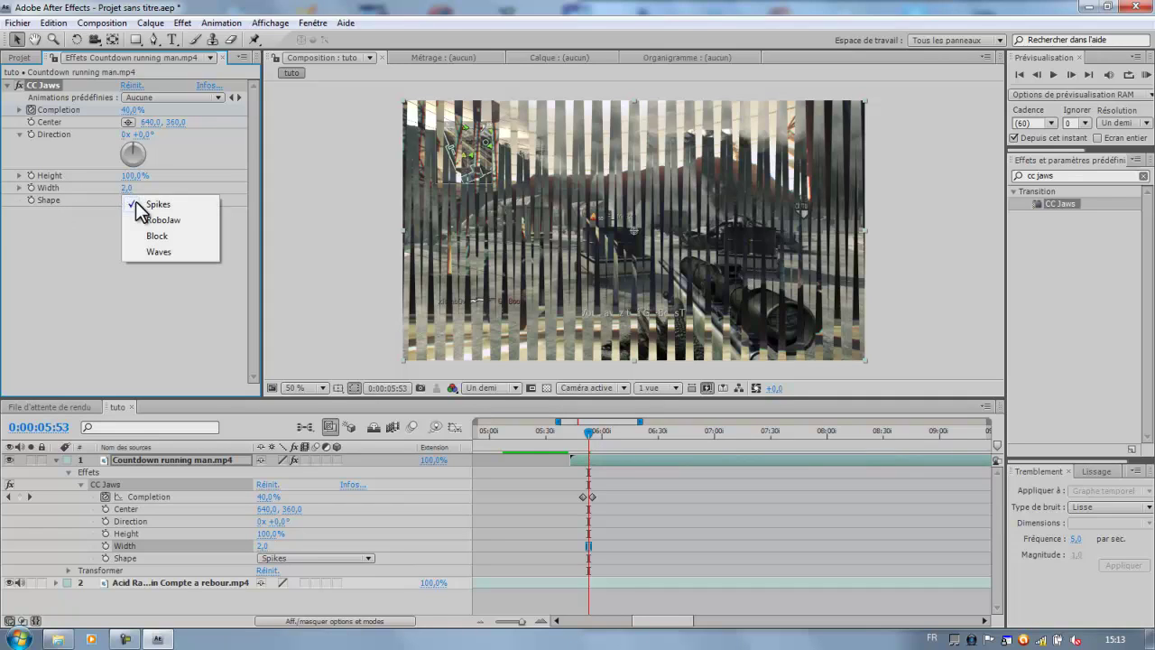
{"action": "left_click", "coordinate": [138, 219]}
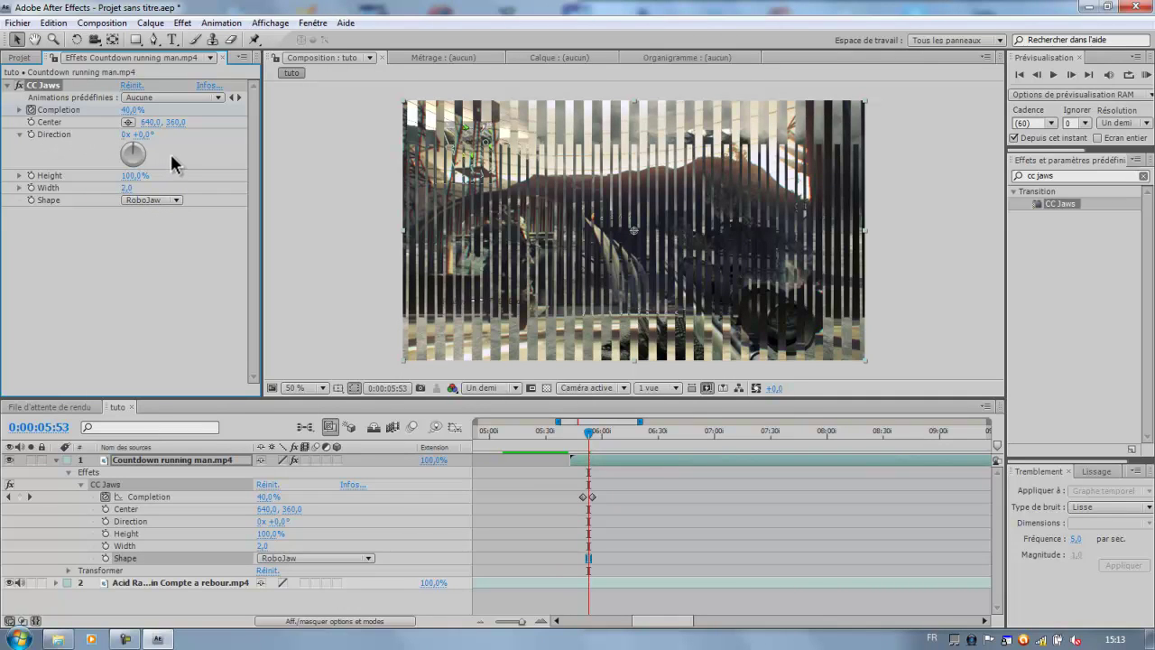
{"action": "left_click", "coordinate": [147, 135]}
{"action": "type", "text": "45"}
{"action": "key", "text": "Return"}
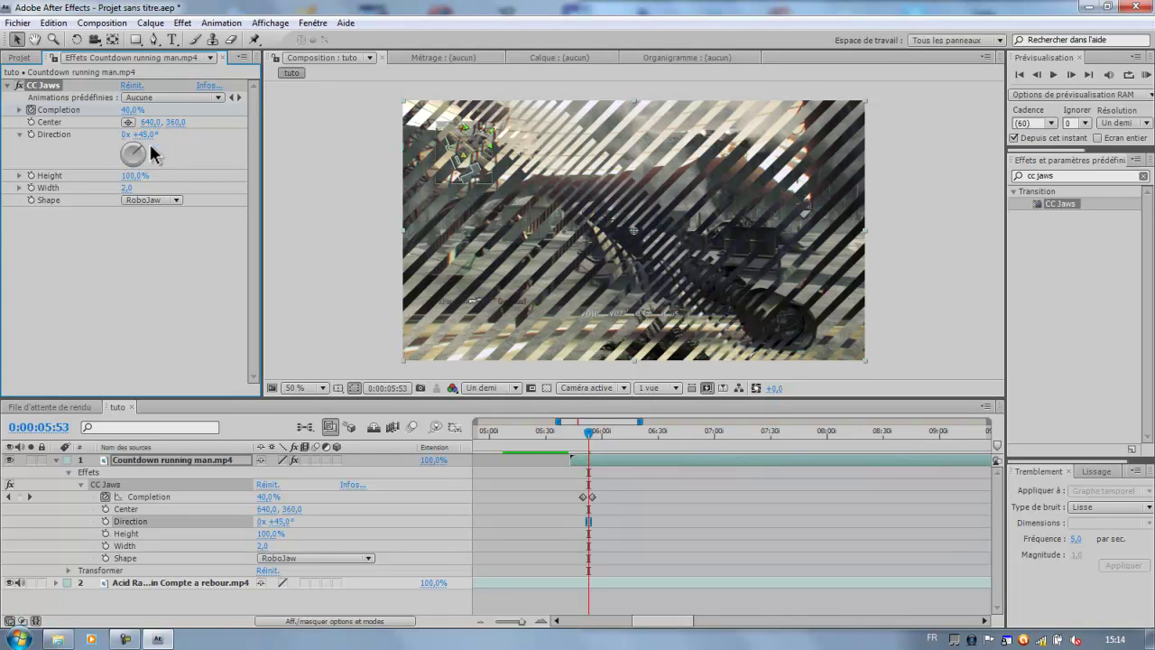
{"action": "left_click", "coordinate": [540, 433]}
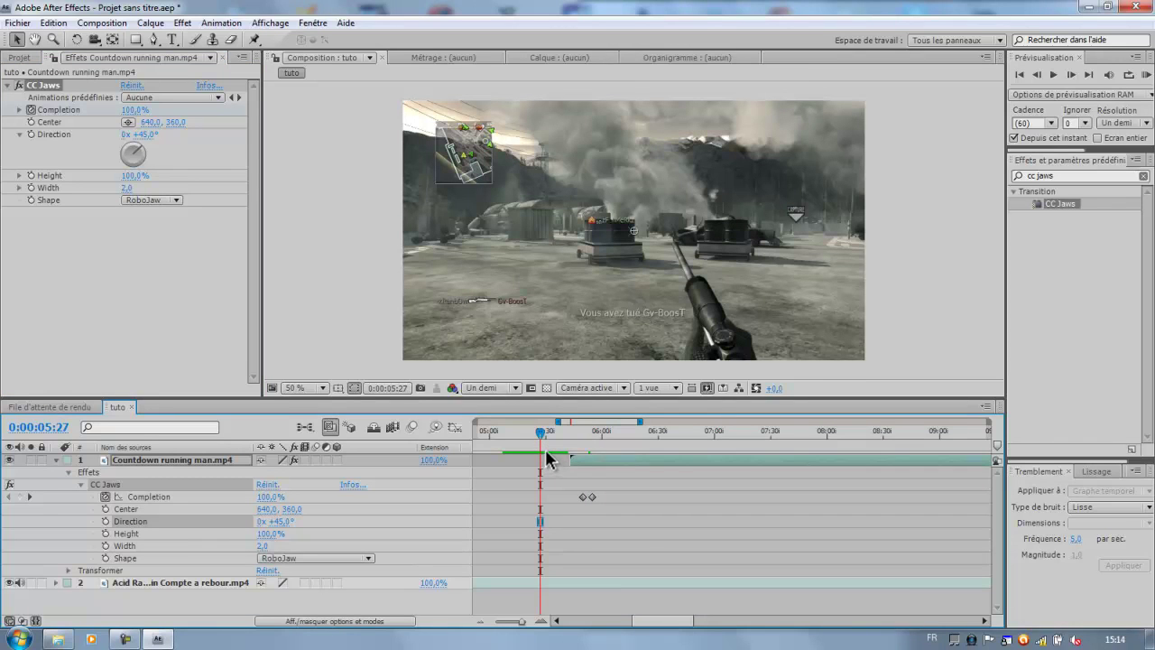
Preview the RoboJaw transition and move the 0% Completion keyframe to 0;00;06;00
{"action": "key", "text": "KP_0"}
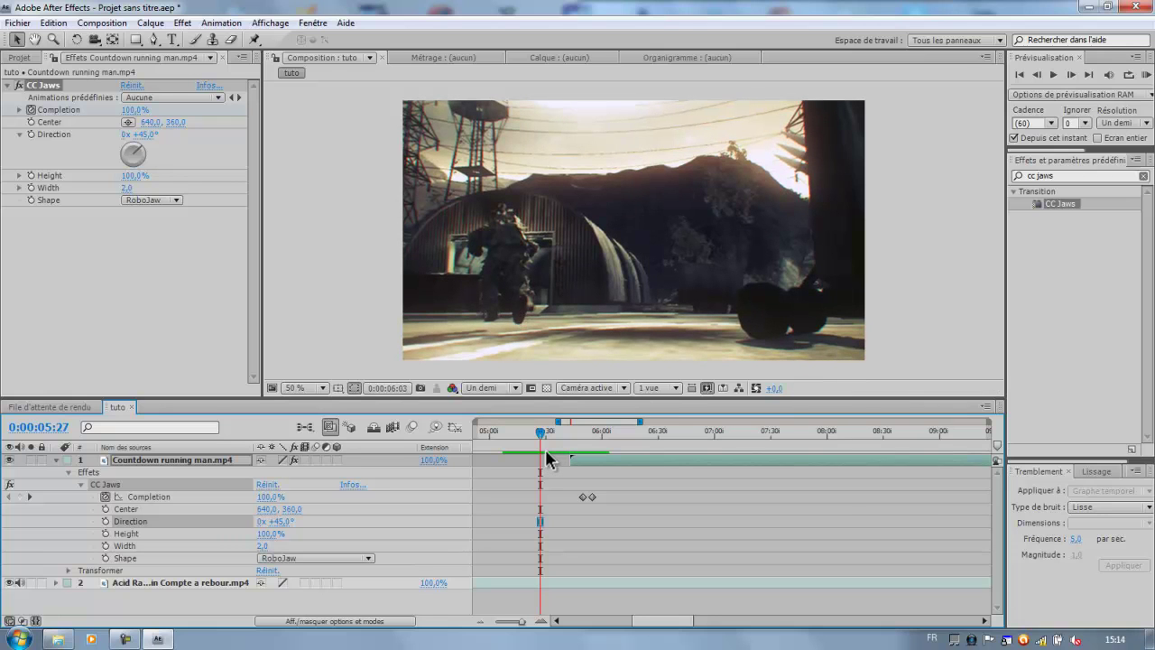
{"action": "left_click", "coordinate": [546, 461]}
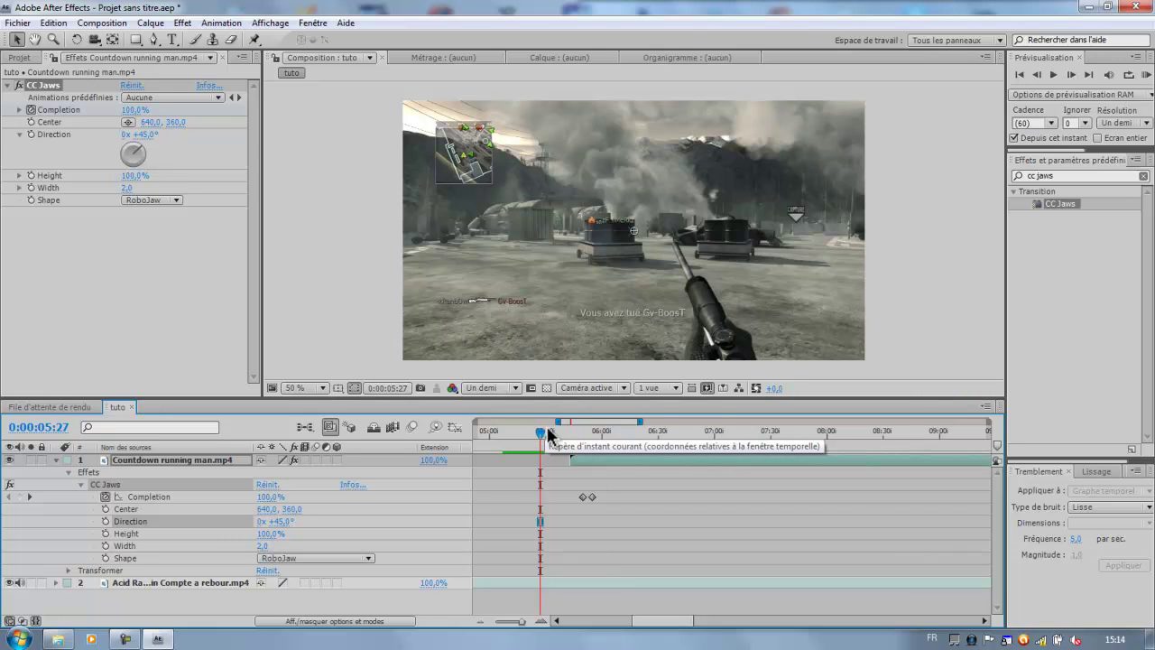
{"action": "left_click_drag", "start_coordinate": [544, 434], "coordinate": [597, 432]}
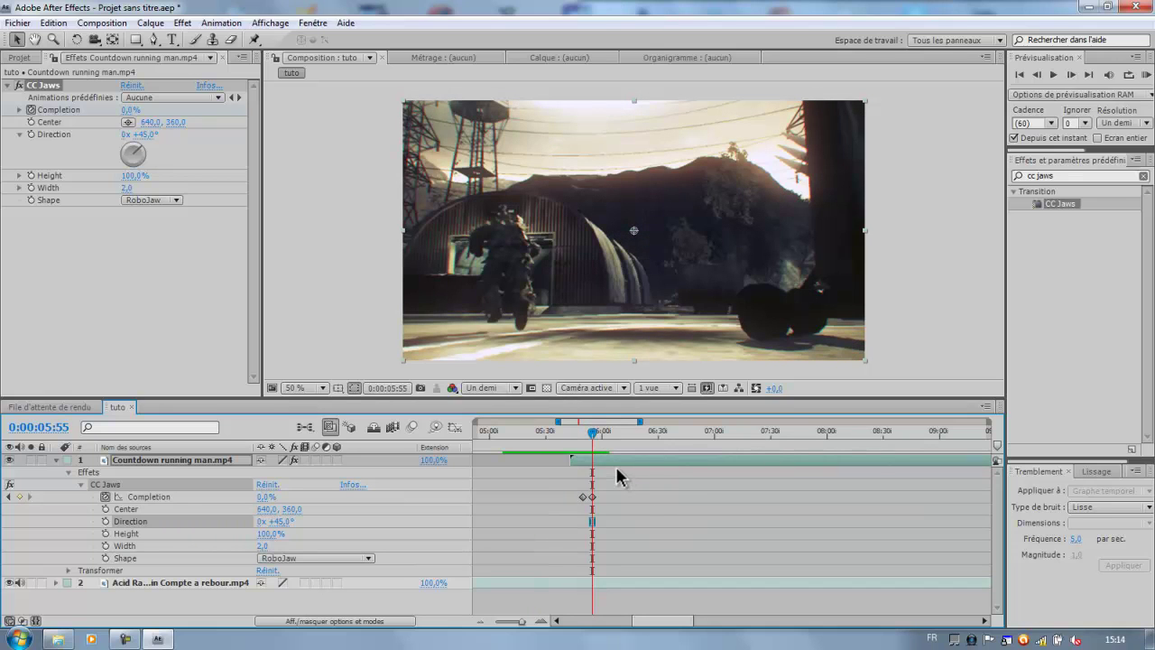
{"action": "key", "text": "Page_Up"}
{"action": "key", "text": "Page_Up"}
{"action": "key", "text": "Page_Up"}
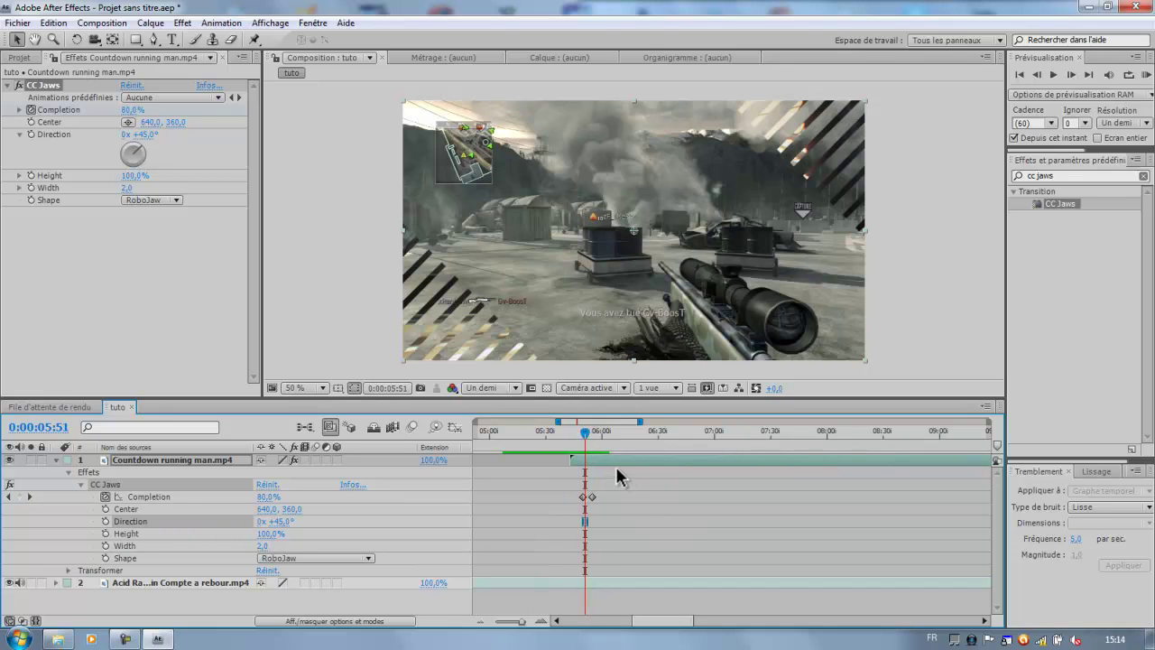
{"action": "key", "text": "Page_Up"}
{"action": "key", "text": "Page_Up"}
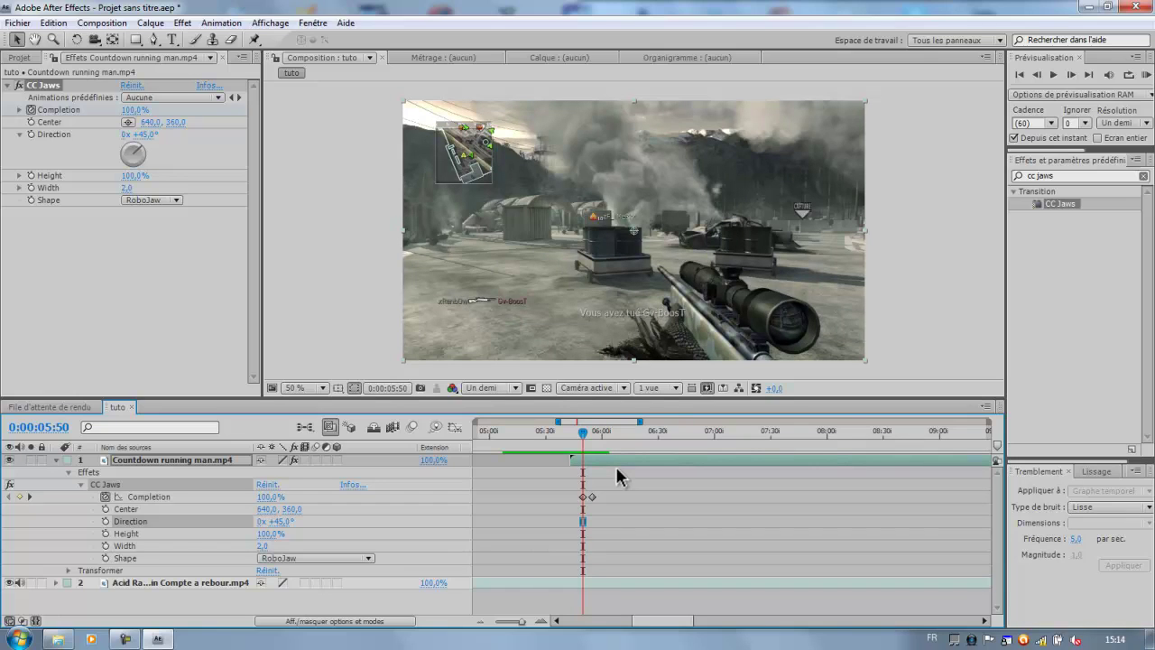
{"action": "key", "text": "Page_Down"}
{"action": "key", "text": "Page_Down"}
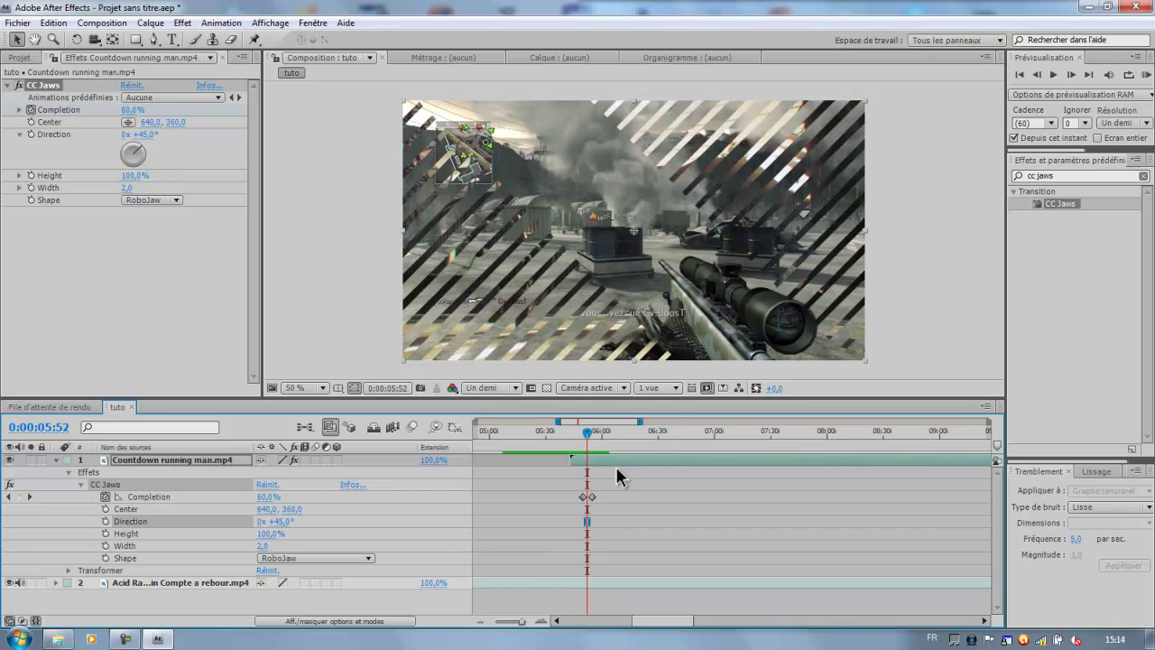
{"action": "key", "text": "Page_Down"}
{"action": "key", "text": "Page_Down"}
{"action": "key", "text": "Page_Down"}
{"action": "key", "text": "Page_Down"}
{"action": "key", "text": "Page_Down"}
{"action": "key", "text": "Page_Down"}
{"action": "key", "text": "Page_Down"}
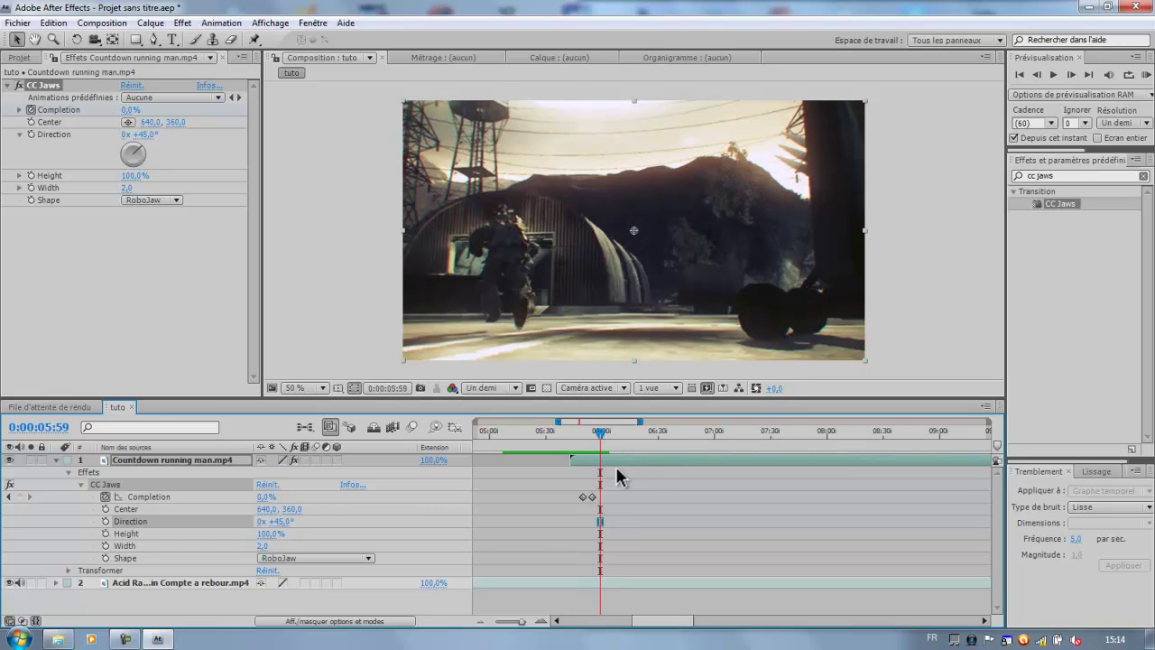
{"action": "key", "text": "Page_Down"}
{"action": "left_click_drag", "start_coordinate": [591, 497], "coordinate": [599, 499]}
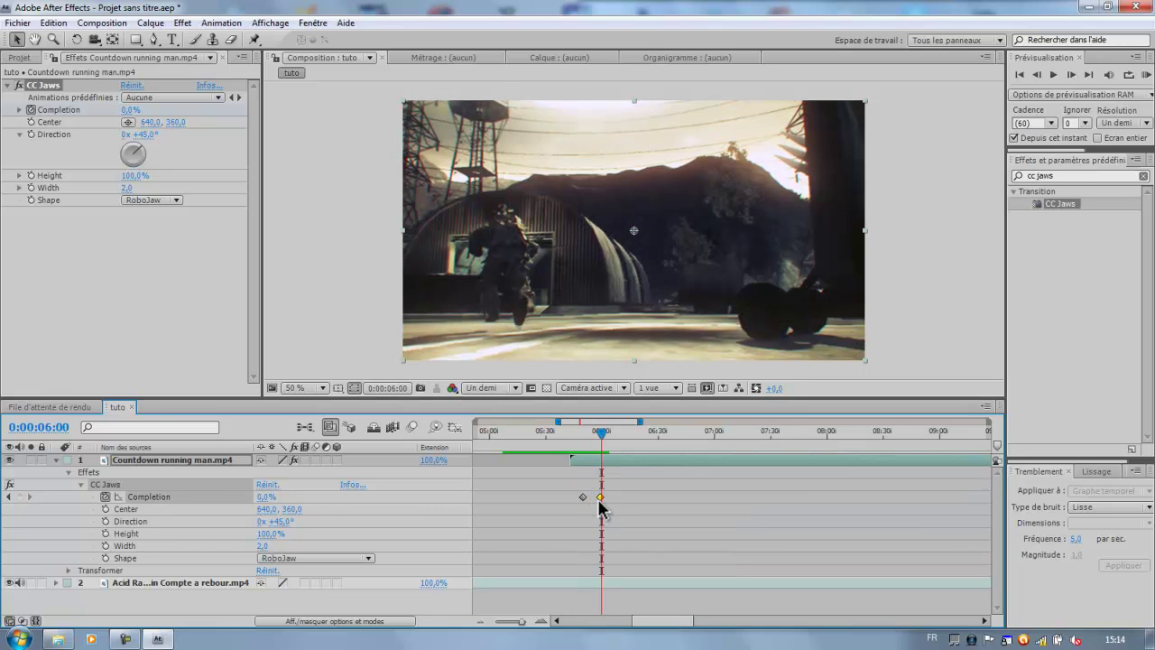
{"action": "left_click", "coordinate": [559, 435]}
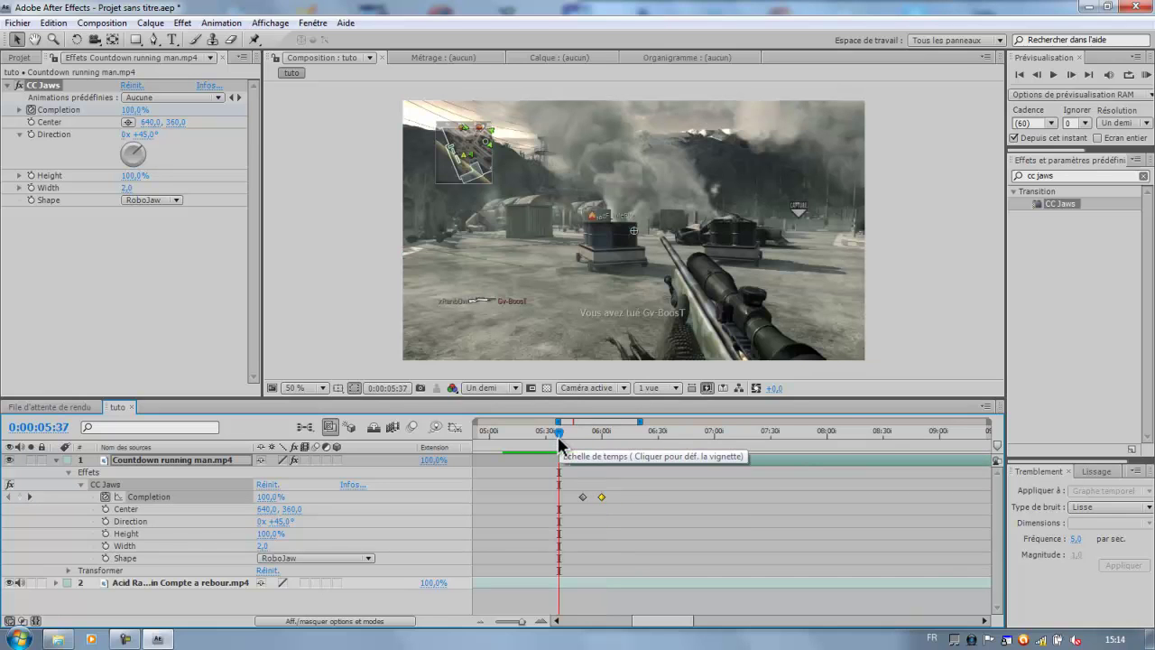
{"action": "key", "text": "space"}
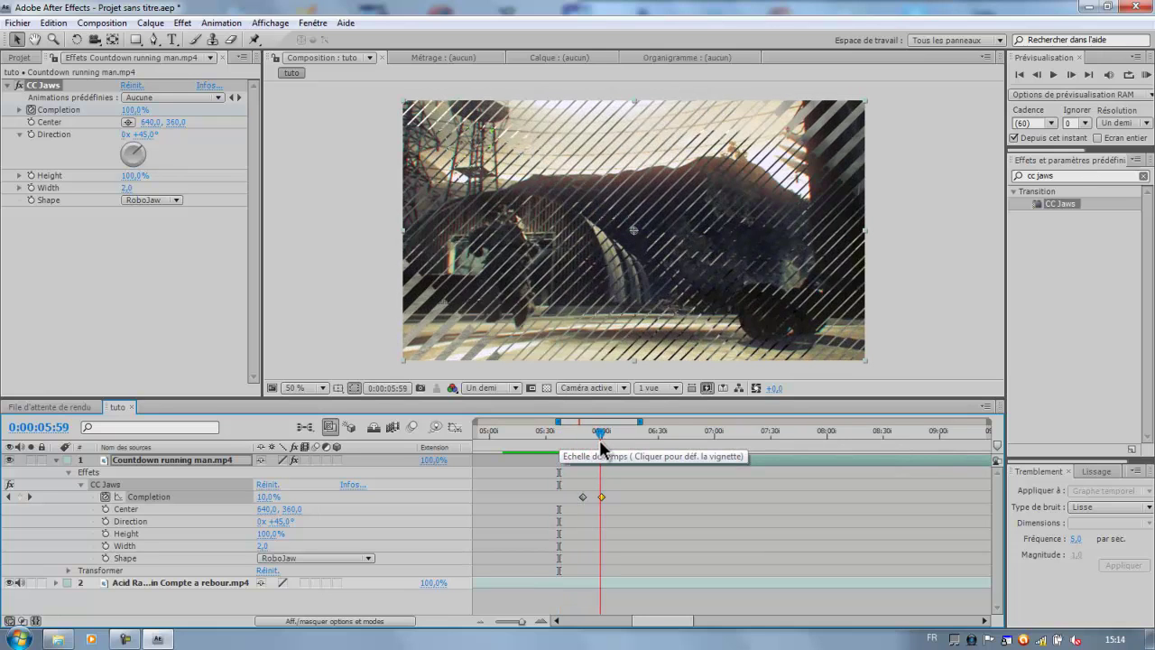
{"action": "left_click_drag", "start_coordinate": [603, 443], "coordinate": [593, 457]}
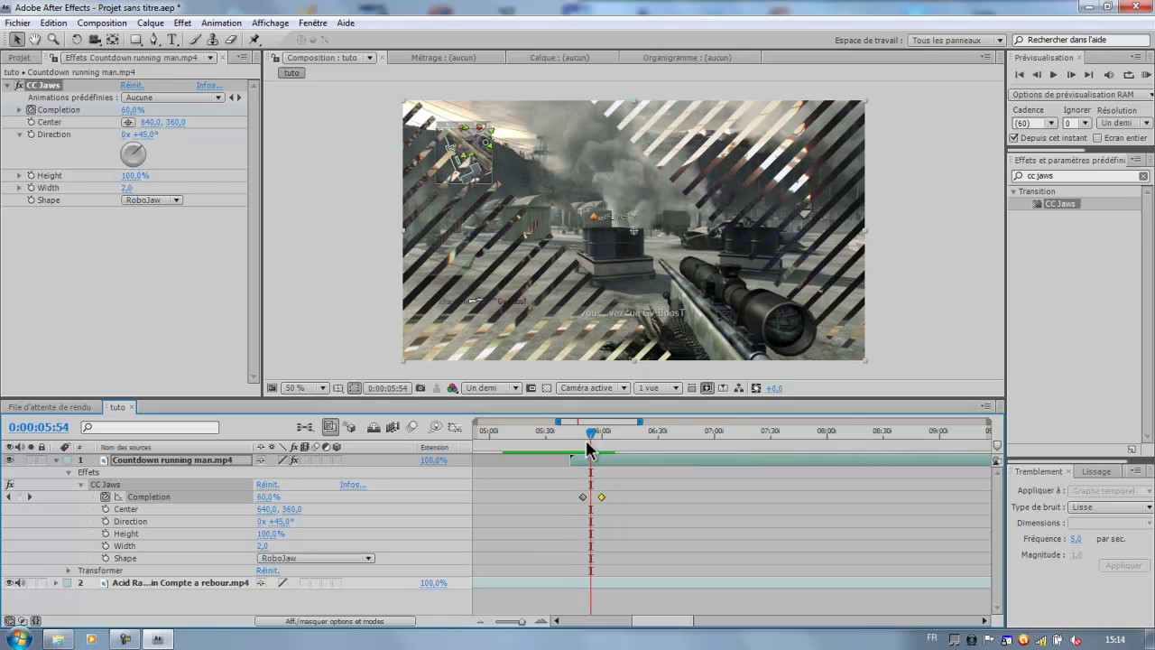